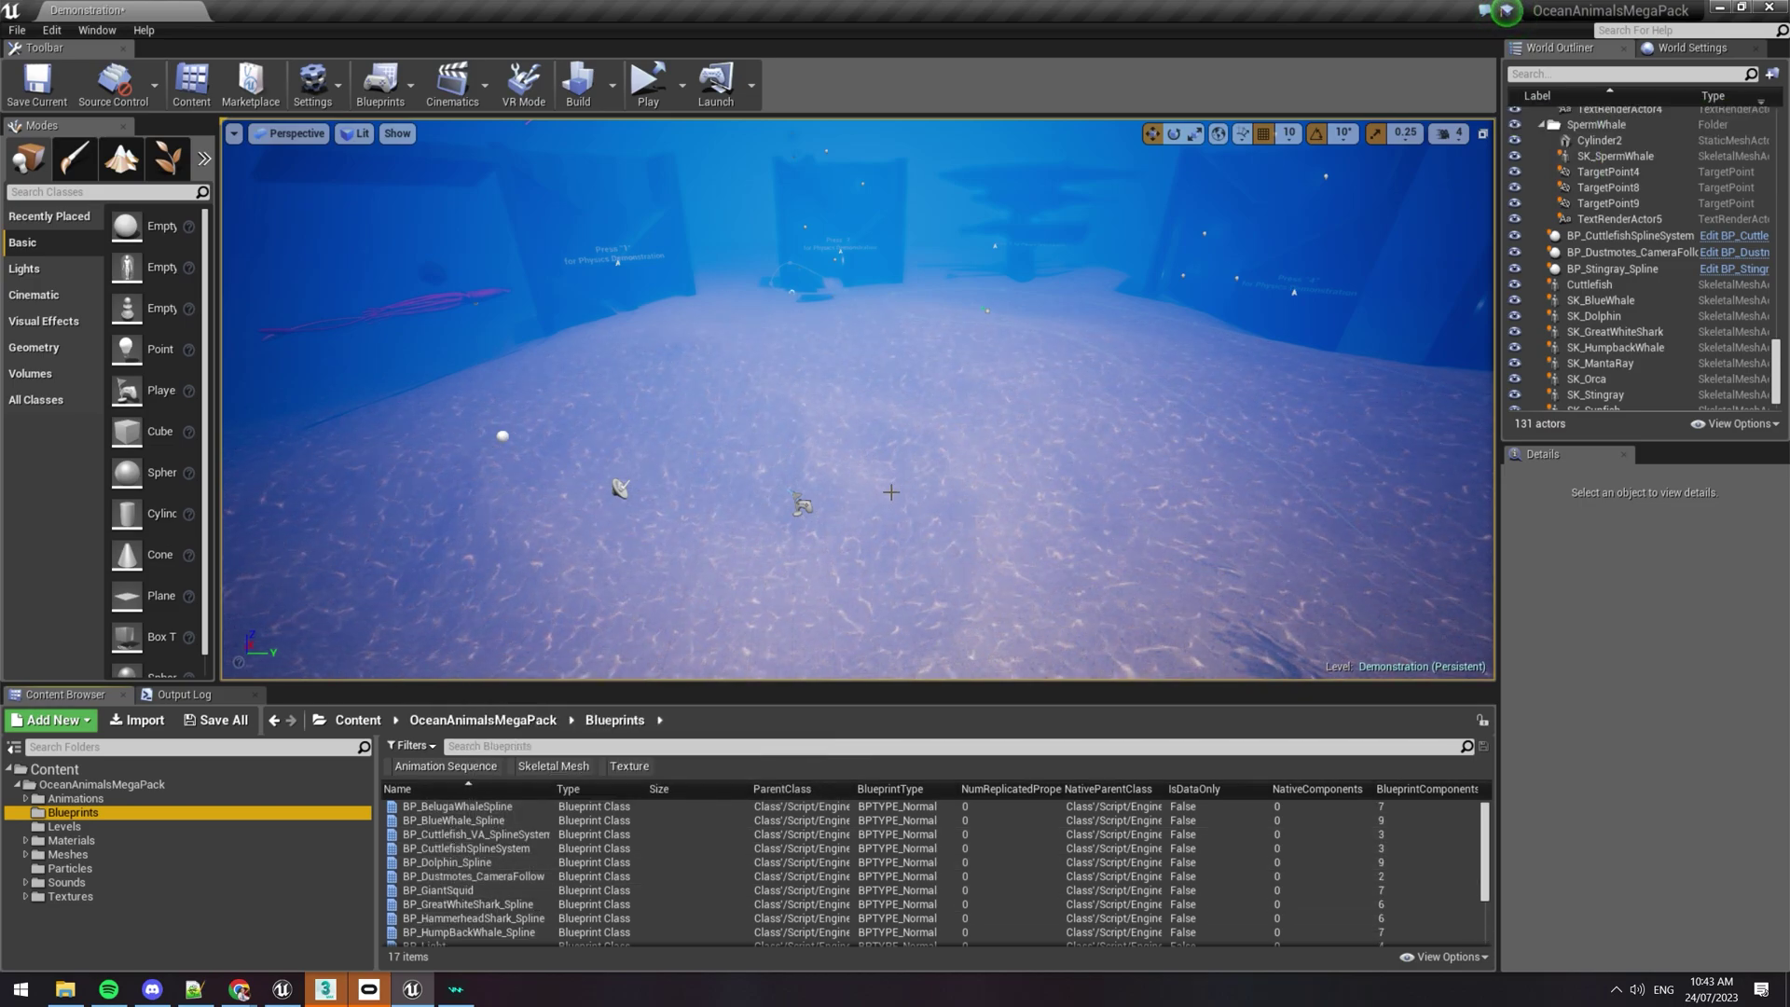
Select BP_Dolphin_Spline in the Blueprints folder and show the assets as thumbnail tiles.
mouse_move(891, 492)
right_down()
mouse_move(942, 447)
mouse_move(887, 495)
right_up()
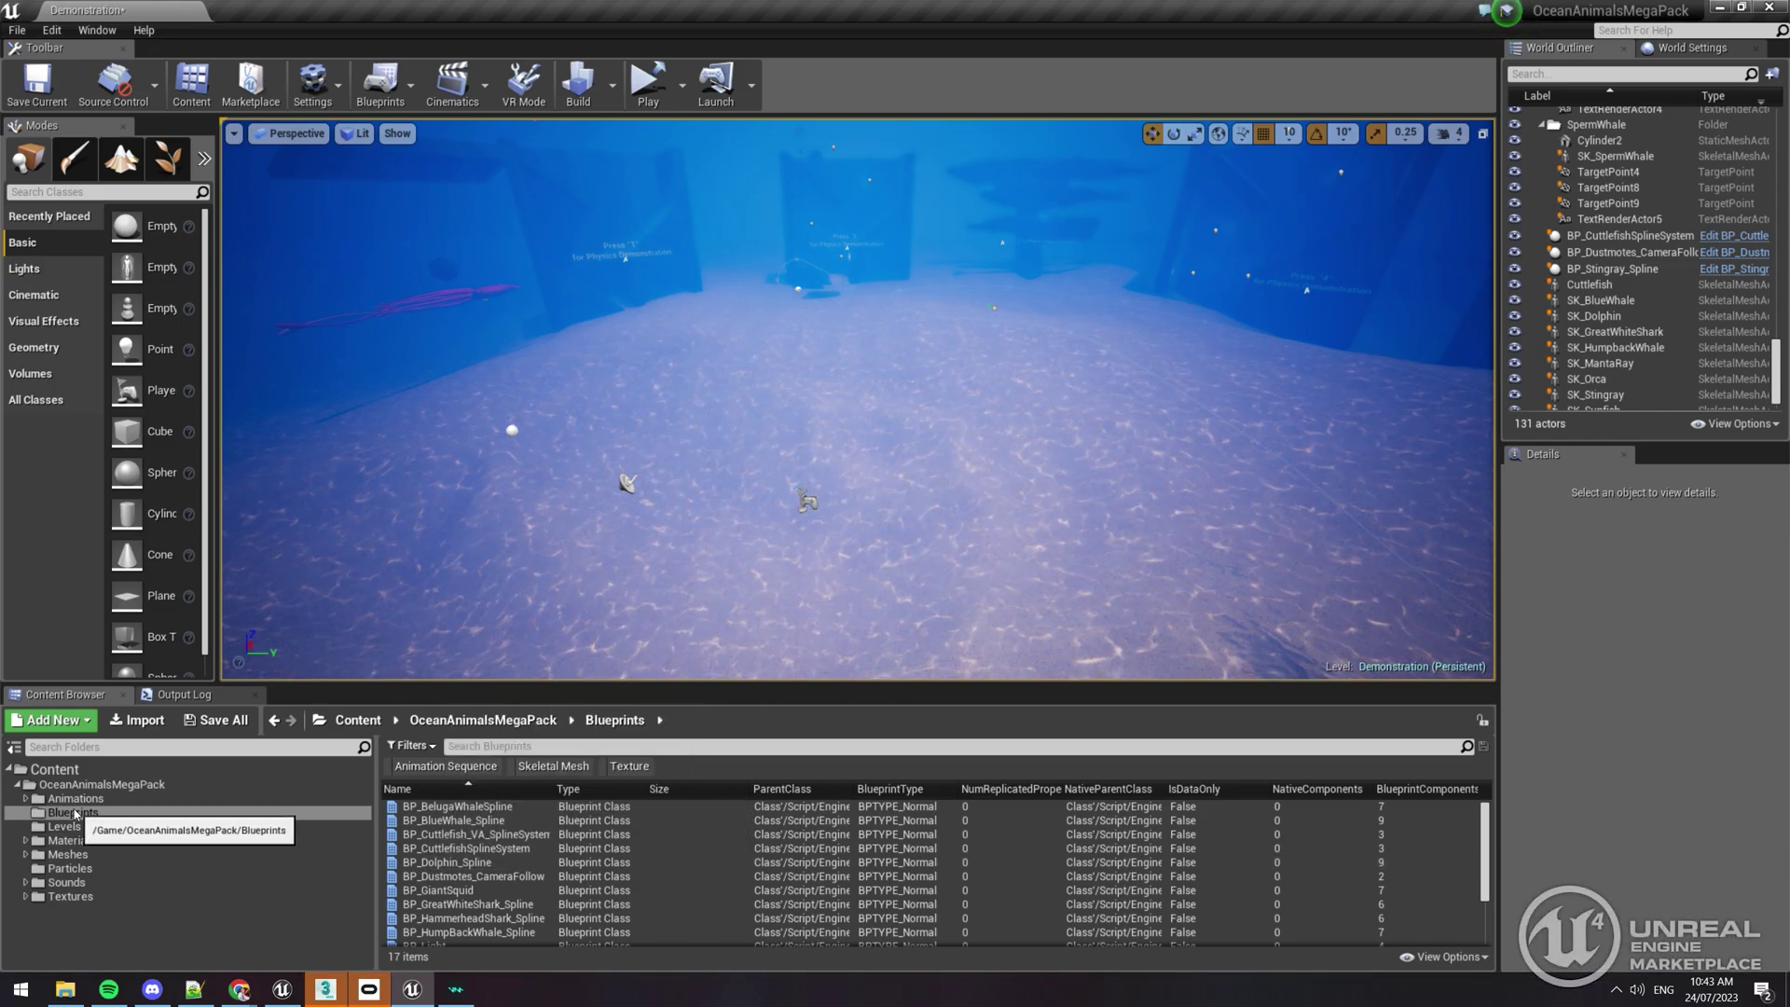
click(452, 863)
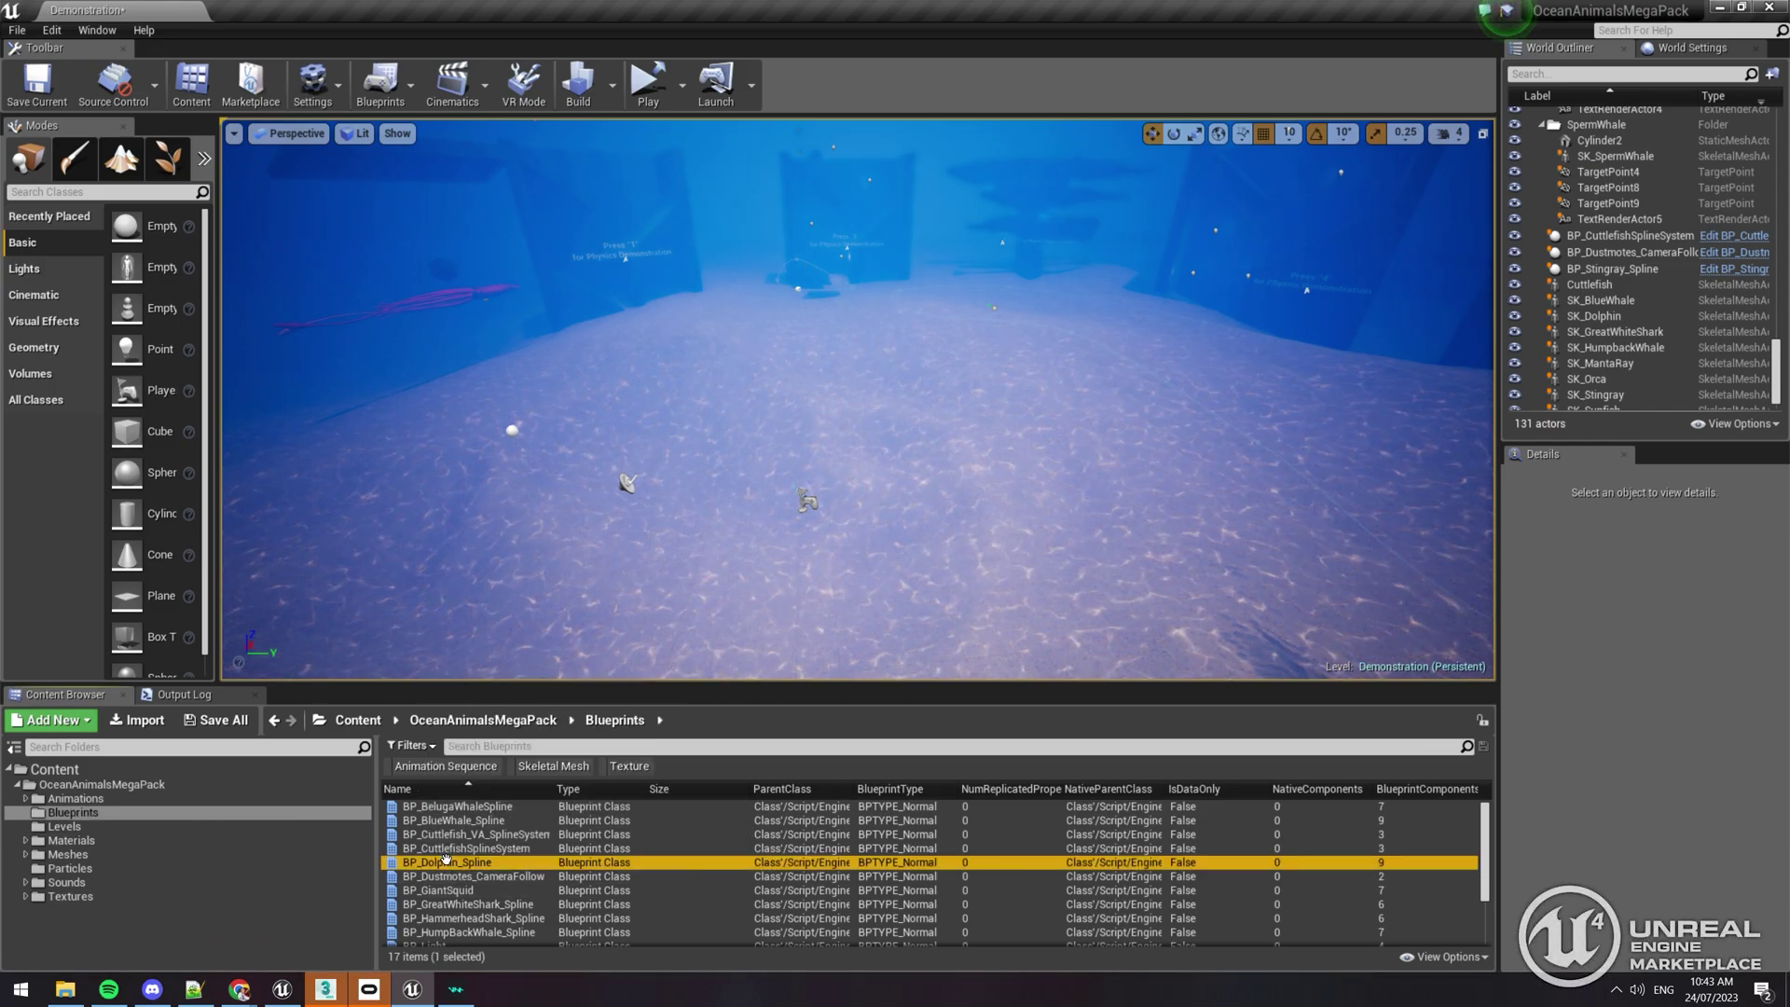
click(1418, 958)
click(1440, 608)
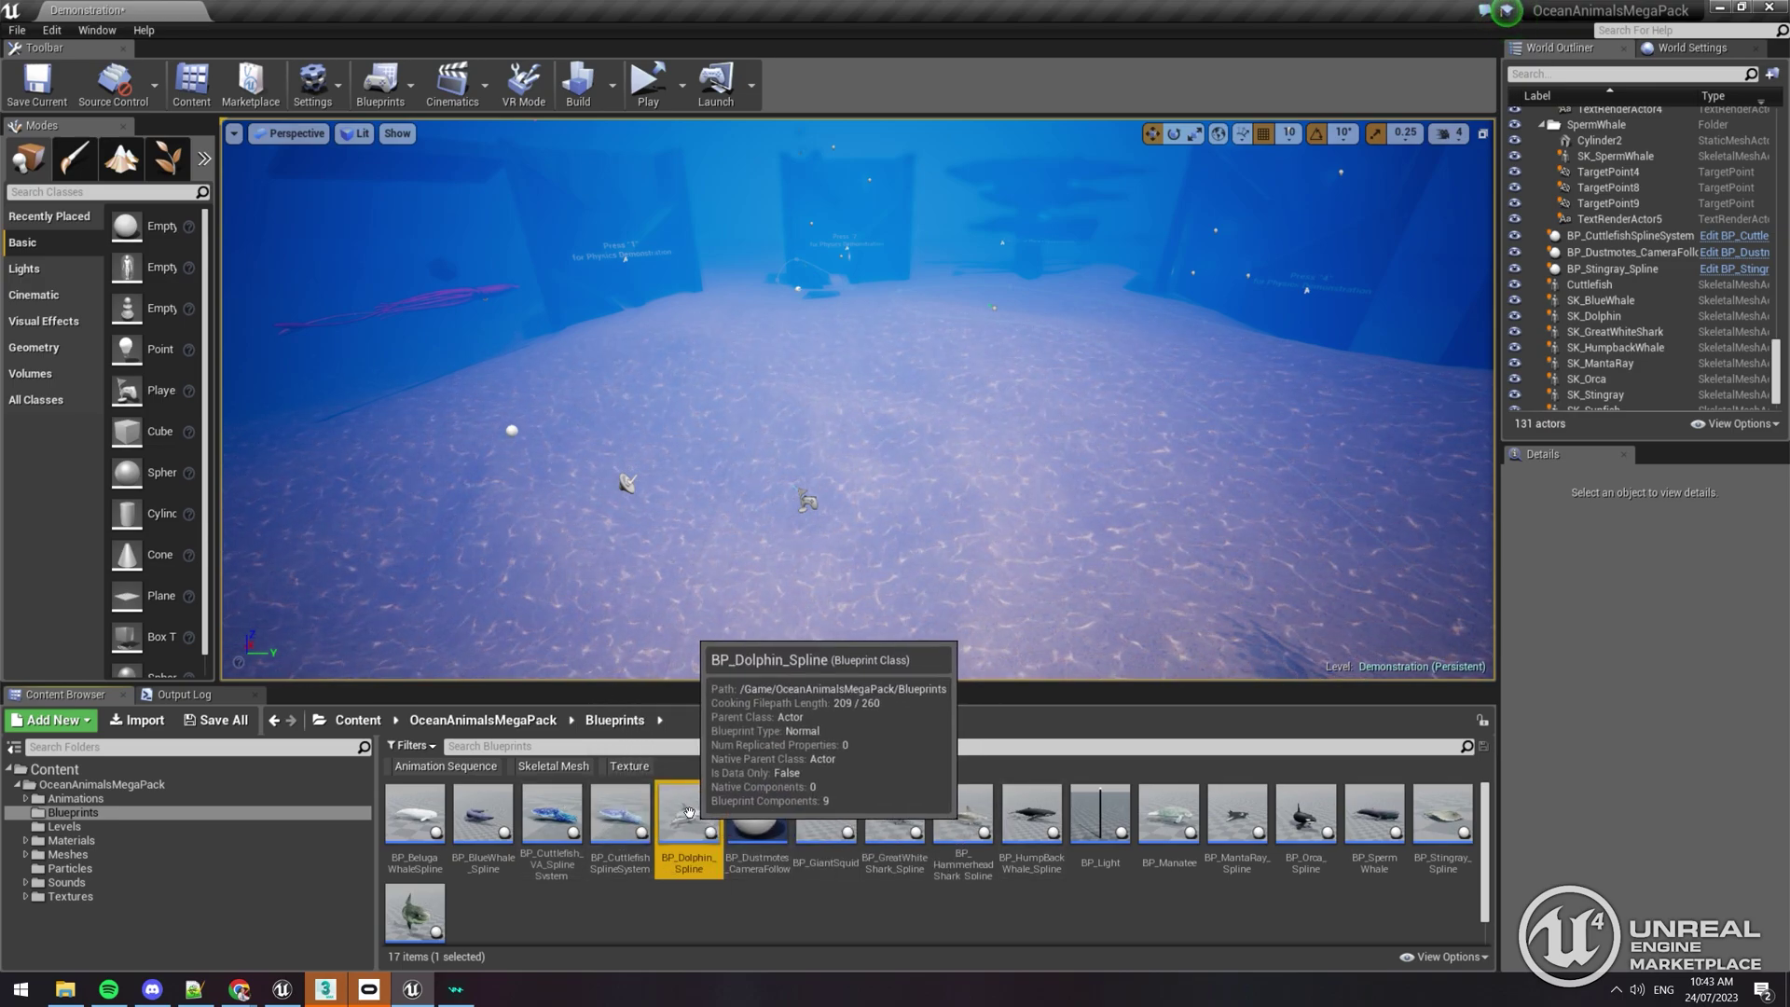
Place a BP_Dolphin_Spline actor in the level above the open seabed.
drag(689, 812, 852, 539)
right_drag(852, 539, 644, 541)
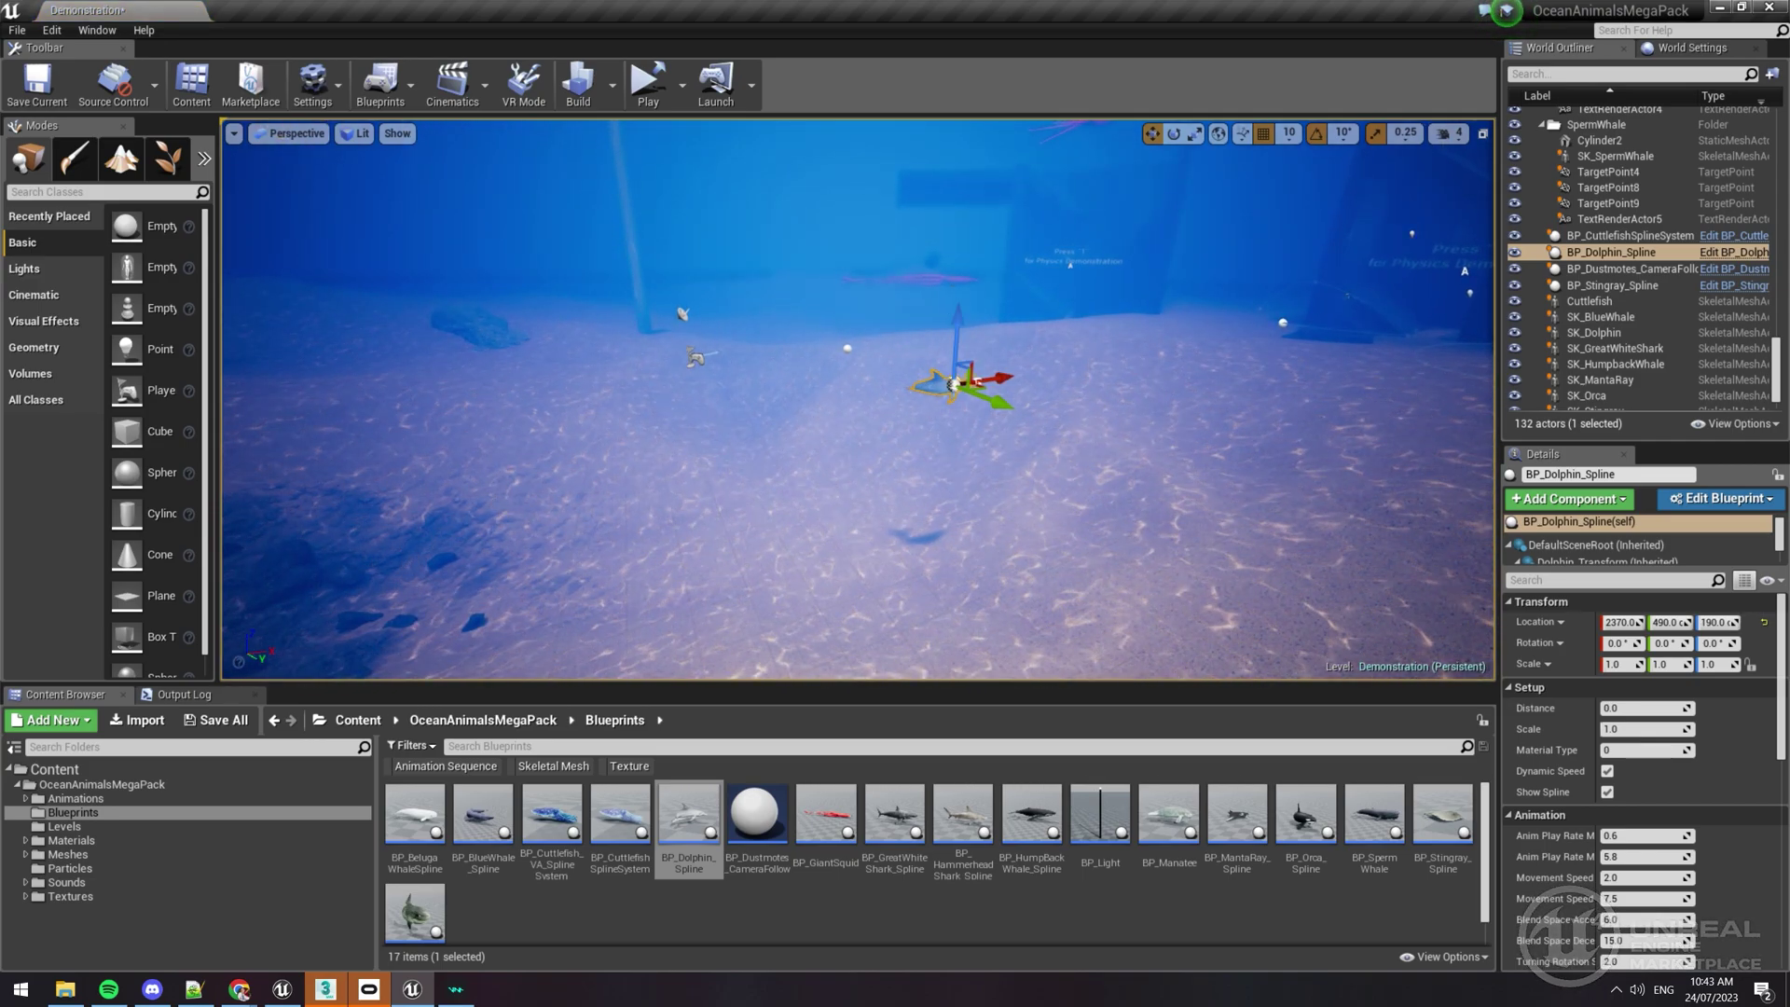
key(w)
right_drag(858, 399, 942, 550)
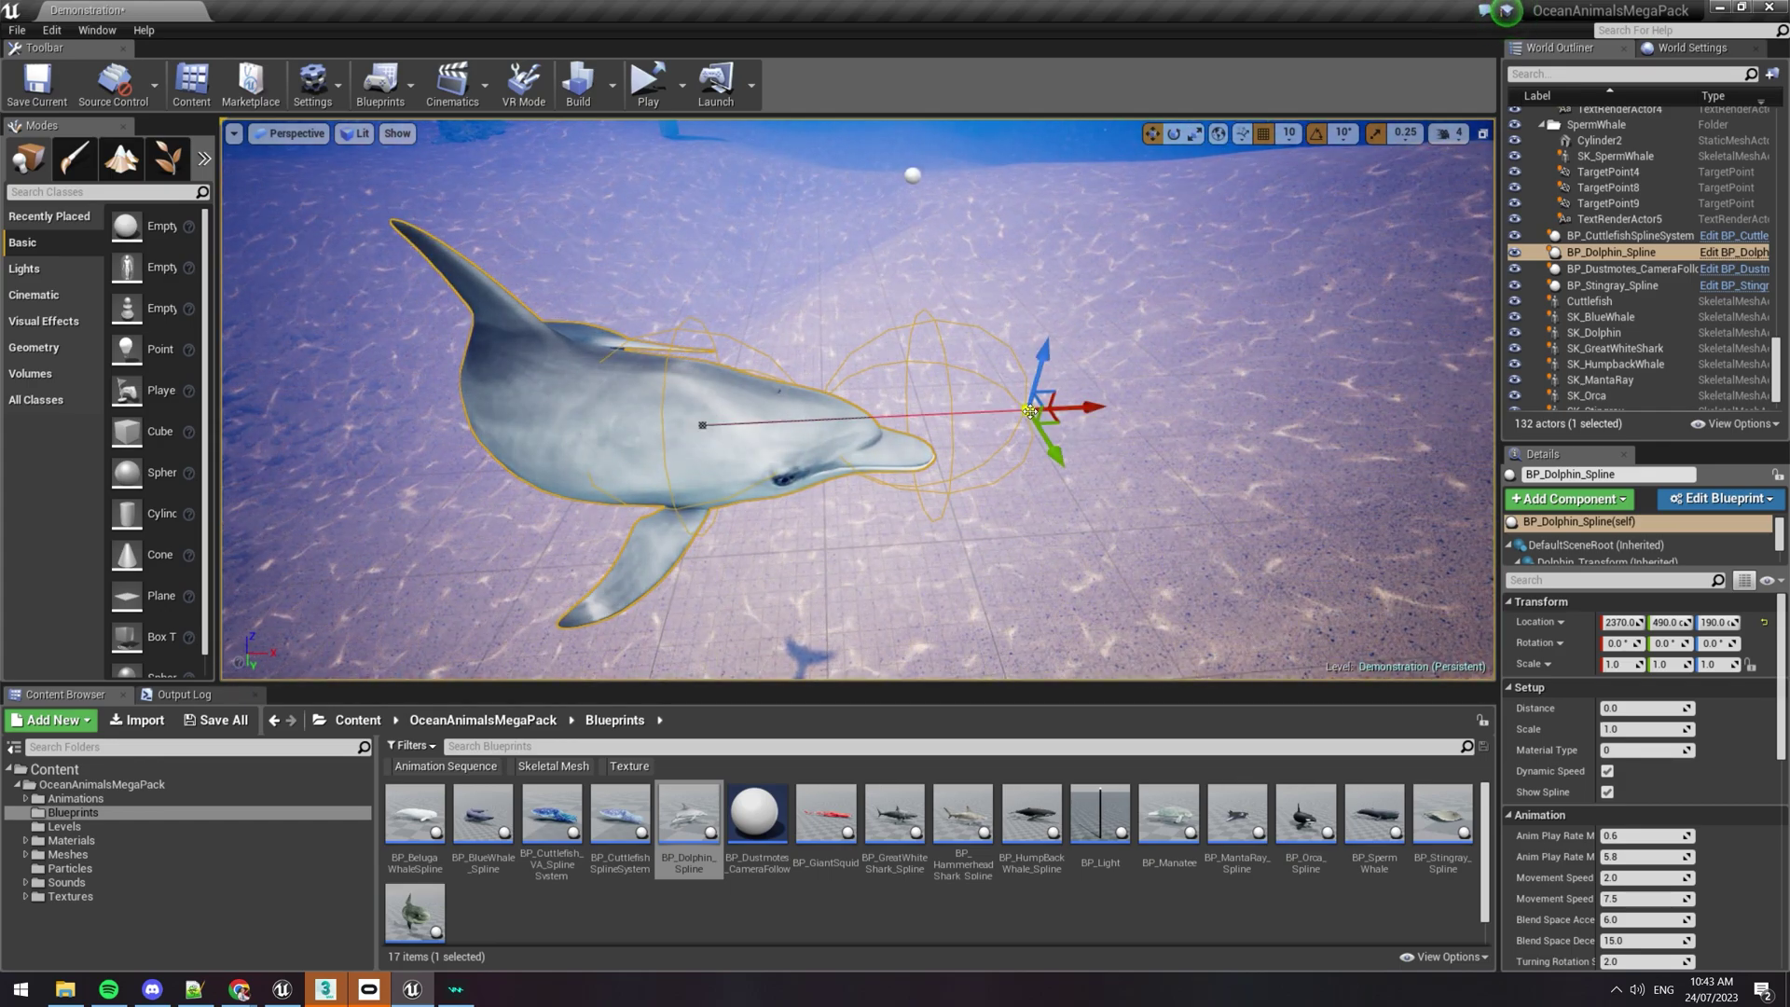
Extend the dolphin's spline into a large curved closed loop above the seabed by adding and repositioning spline points.
key(s)
right_drag(1030, 411, 897, 443)
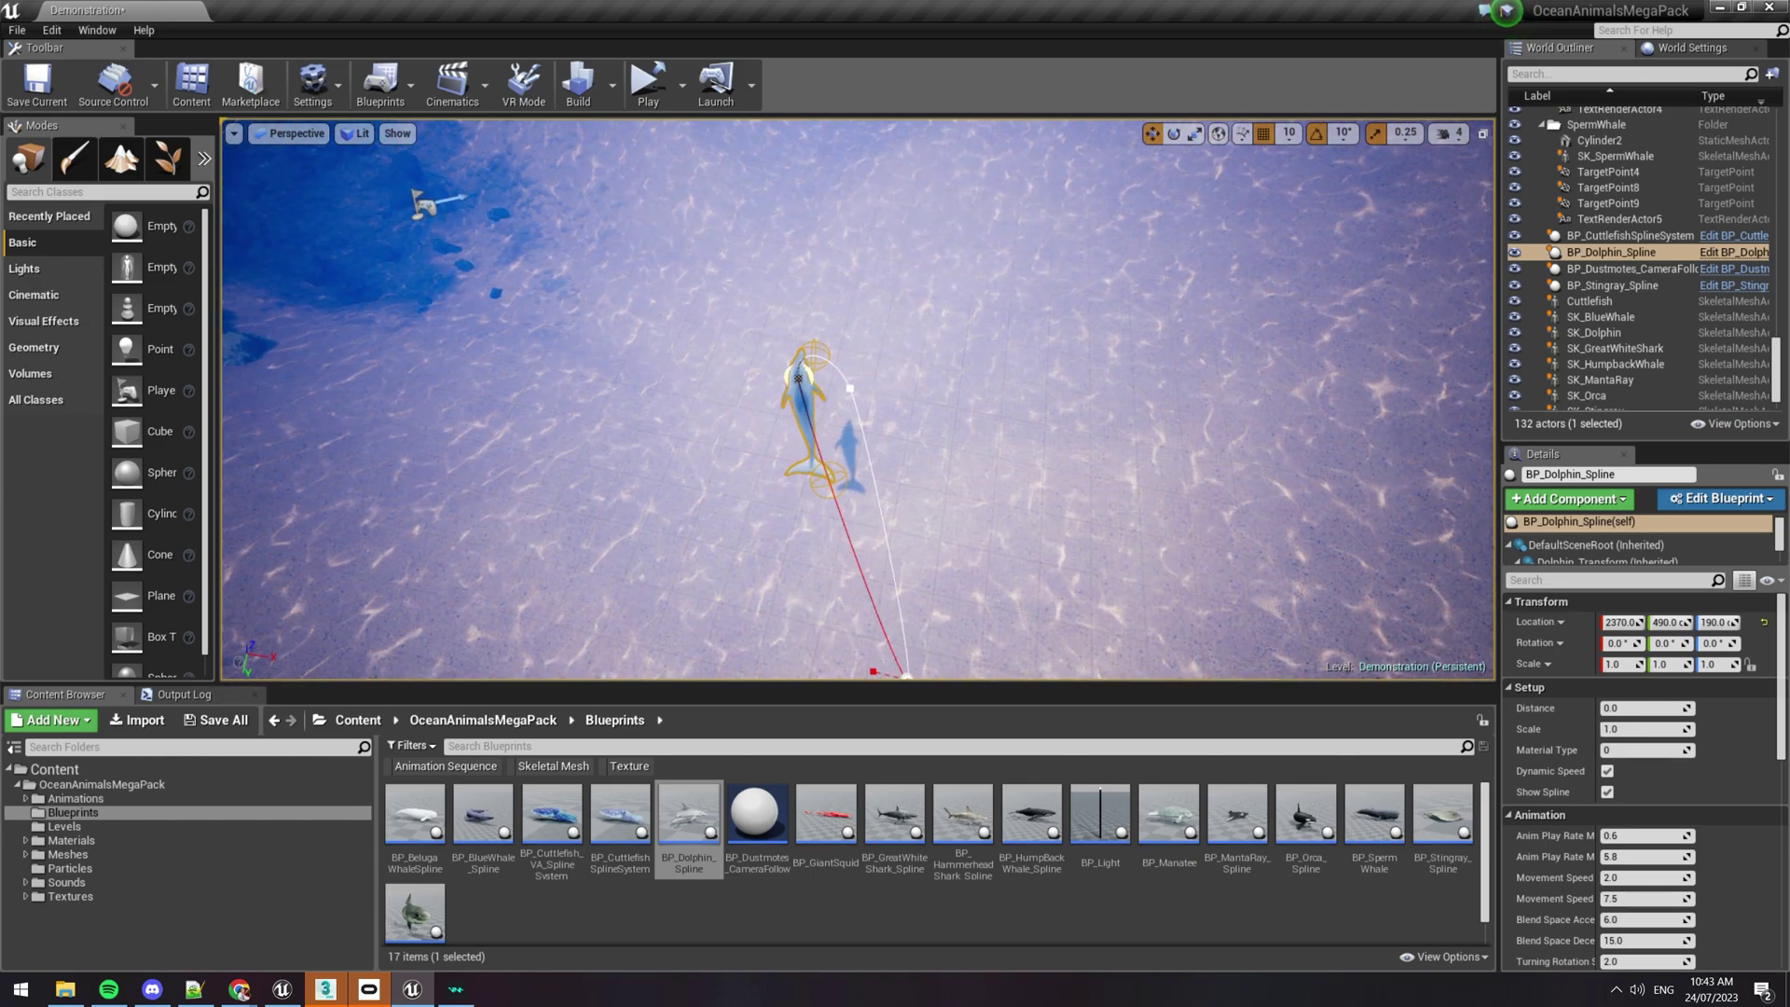
right_drag(841, 381, 906, 401)
key(s)
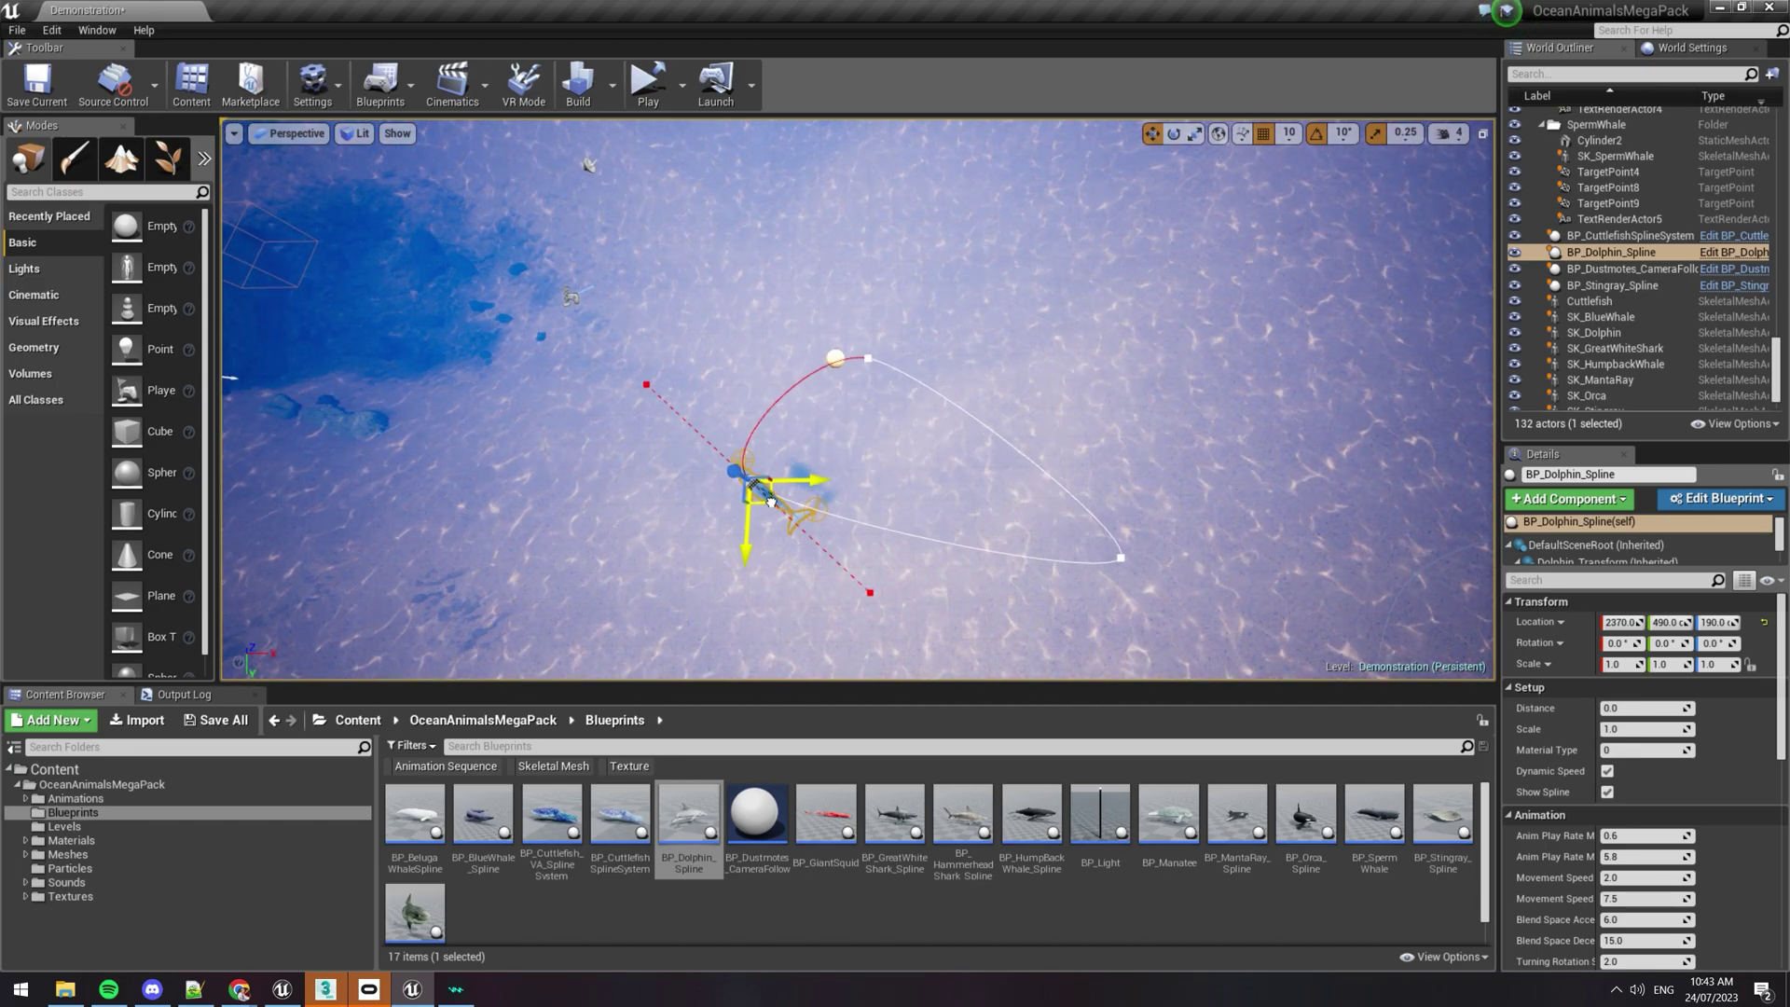
right_drag(851, 543, 750, 567)
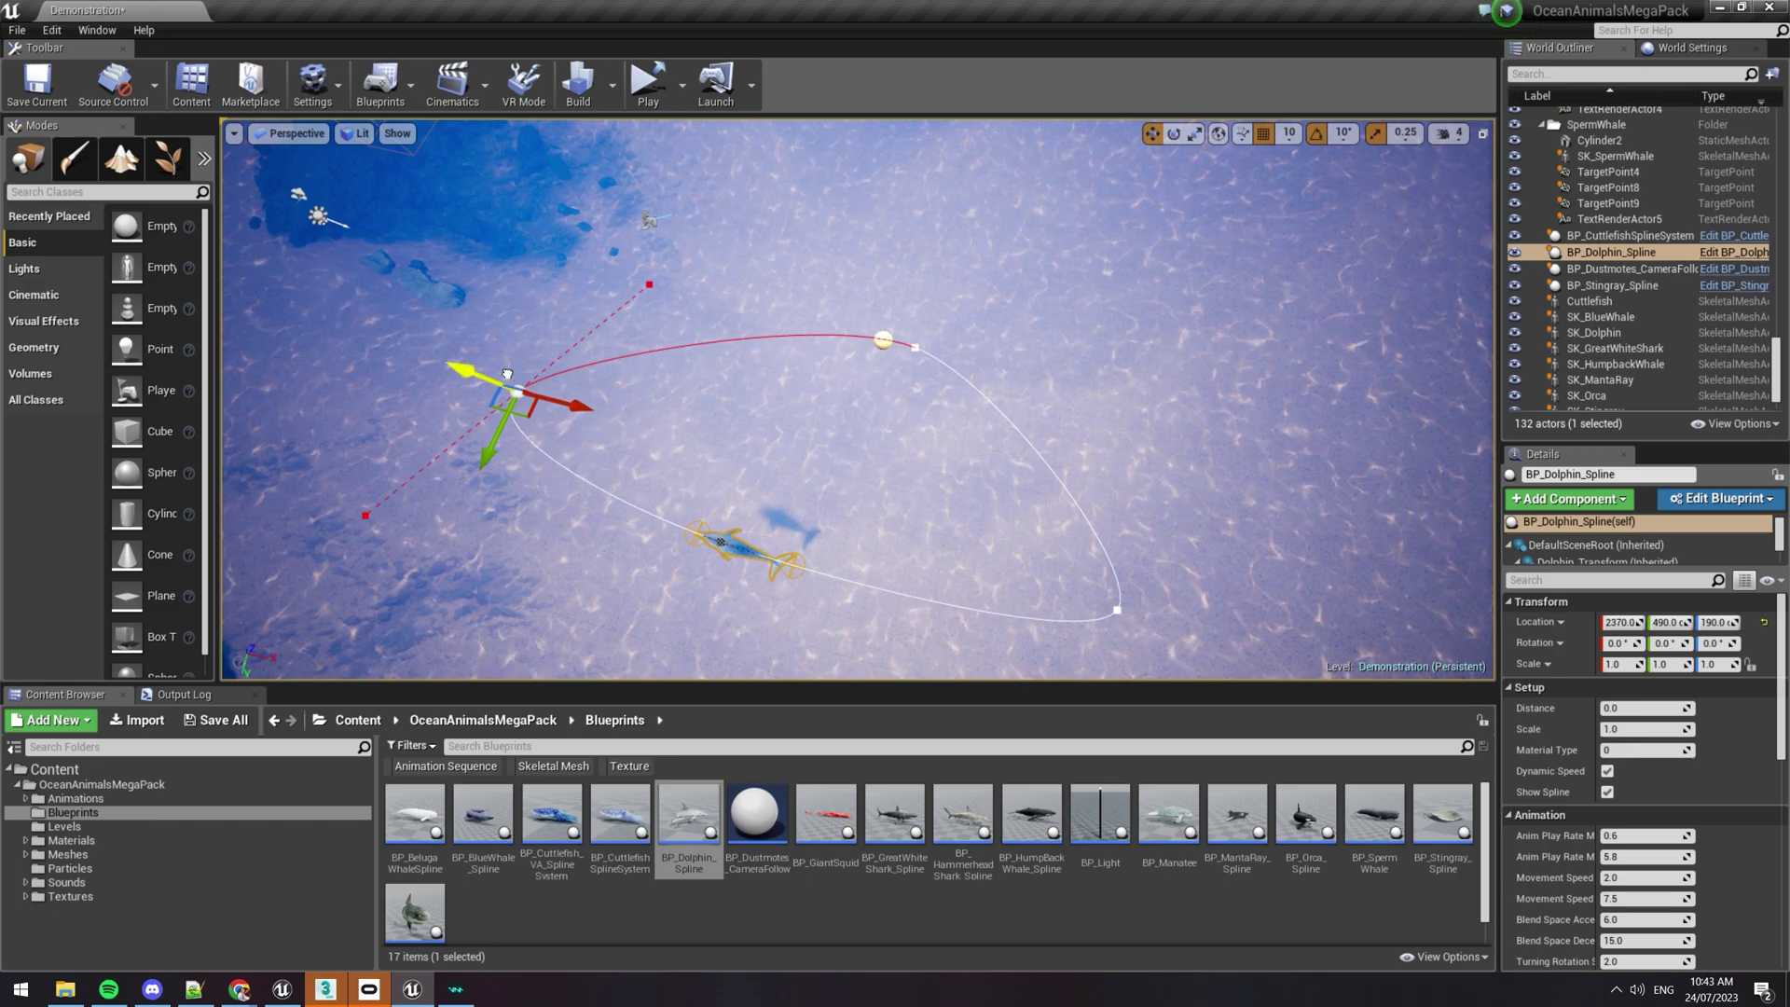
right_drag(508, 373, 355, 284)
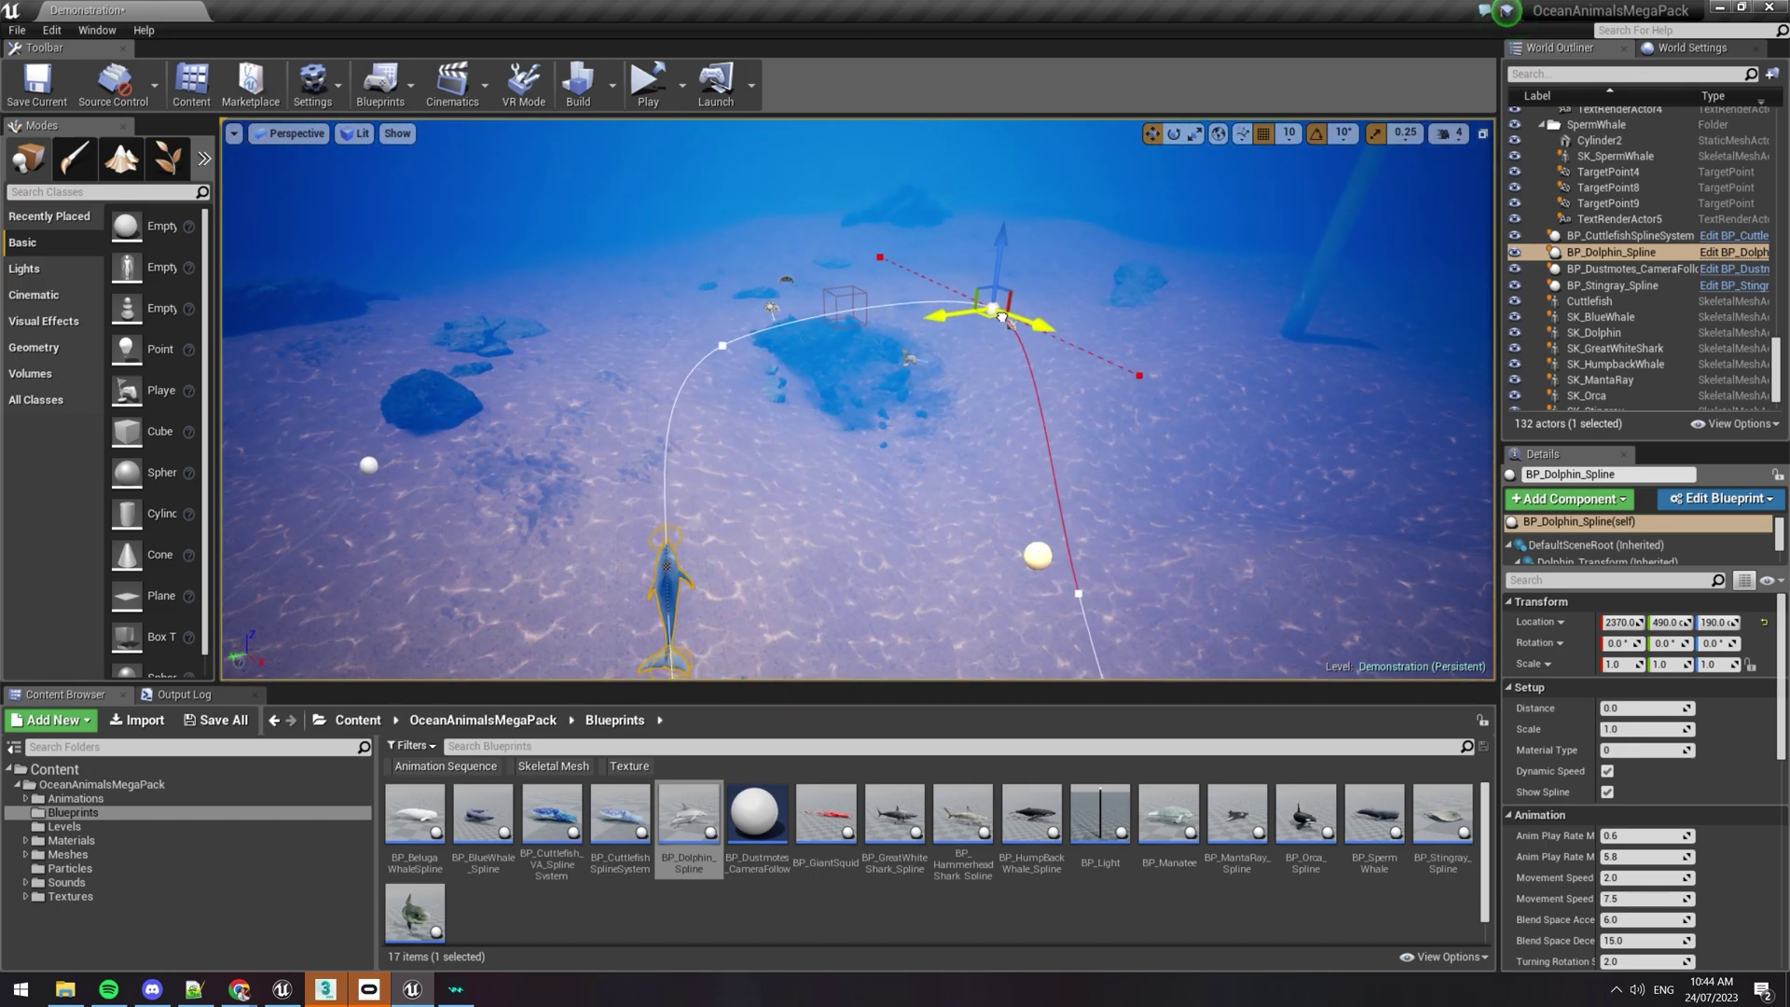
right_drag(1007, 306, 687, 423)
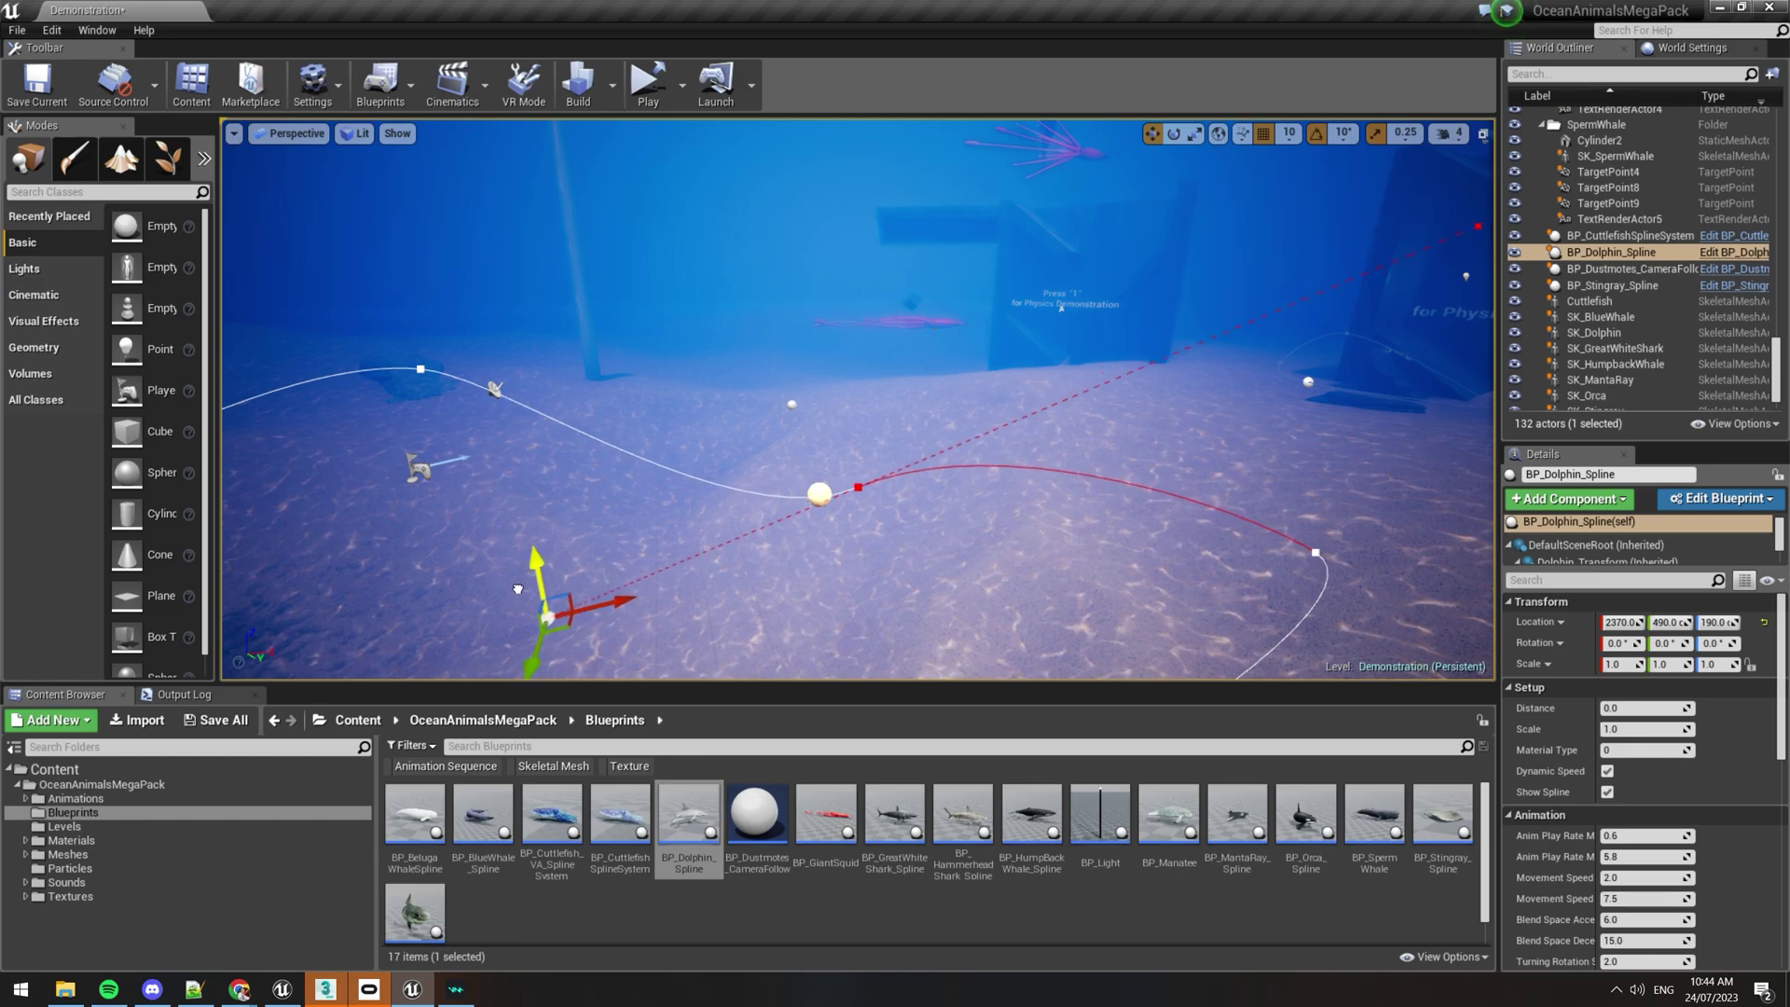
right_drag(651, 515, 737, 419)
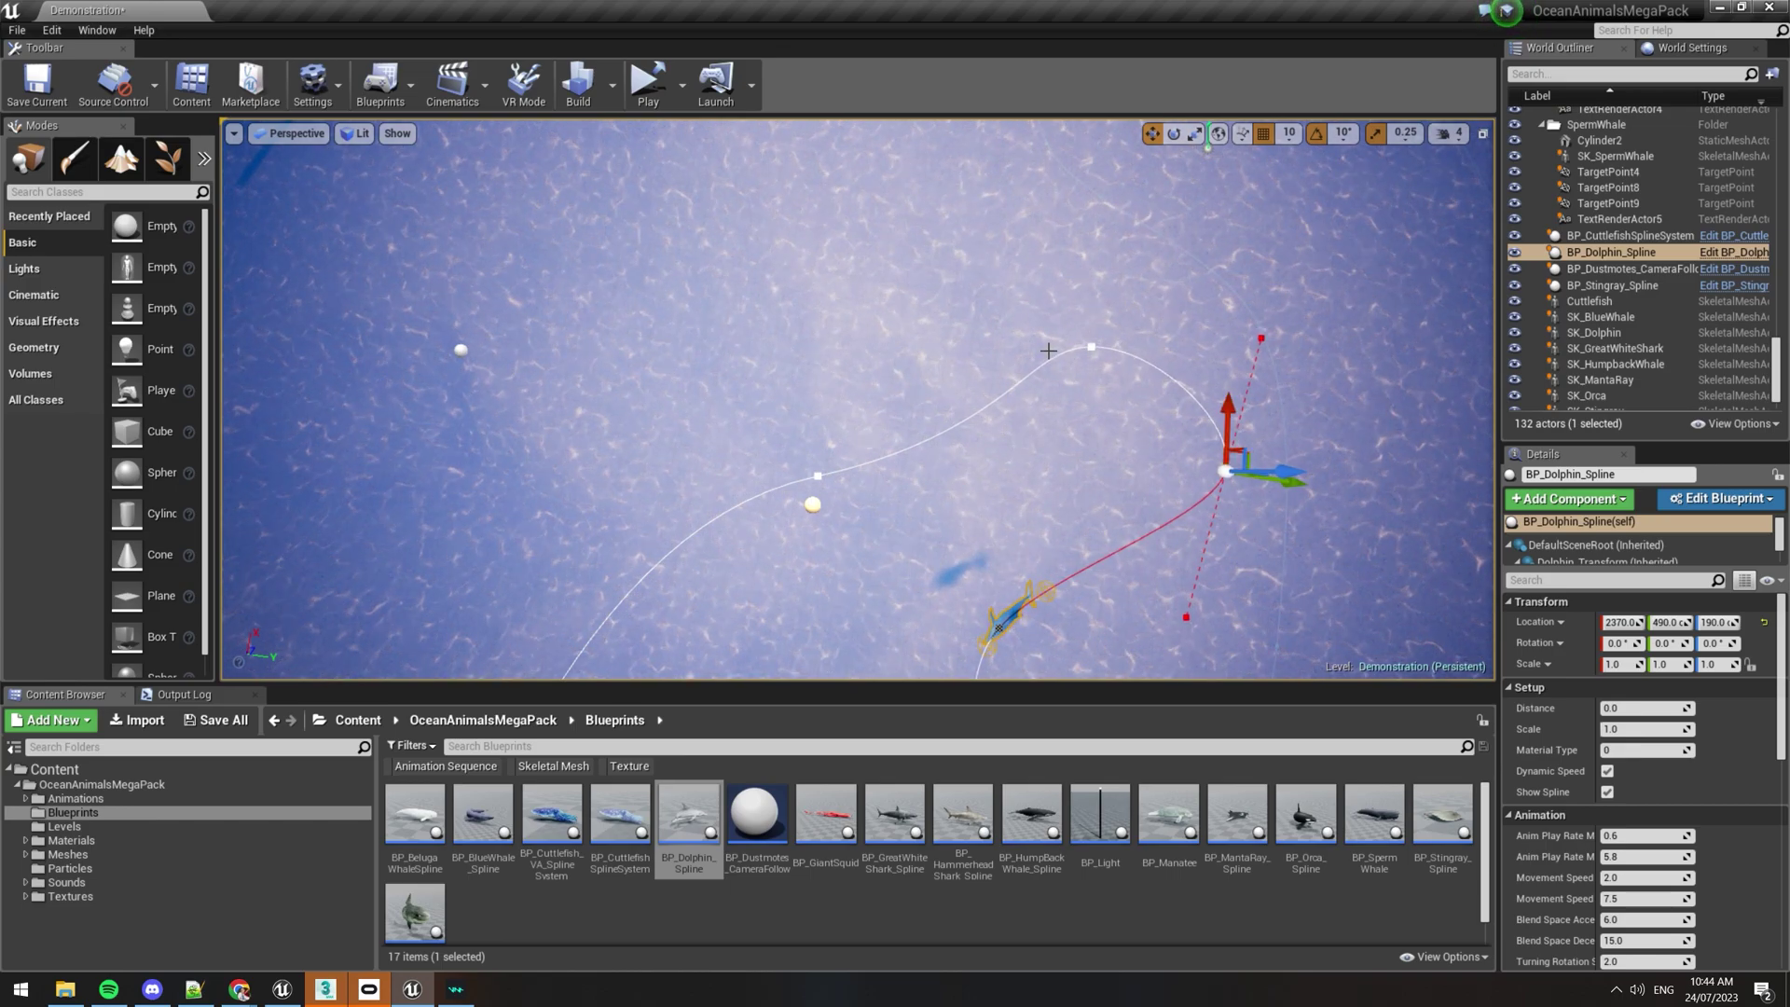
right_drag(1033, 605, 969, 325)
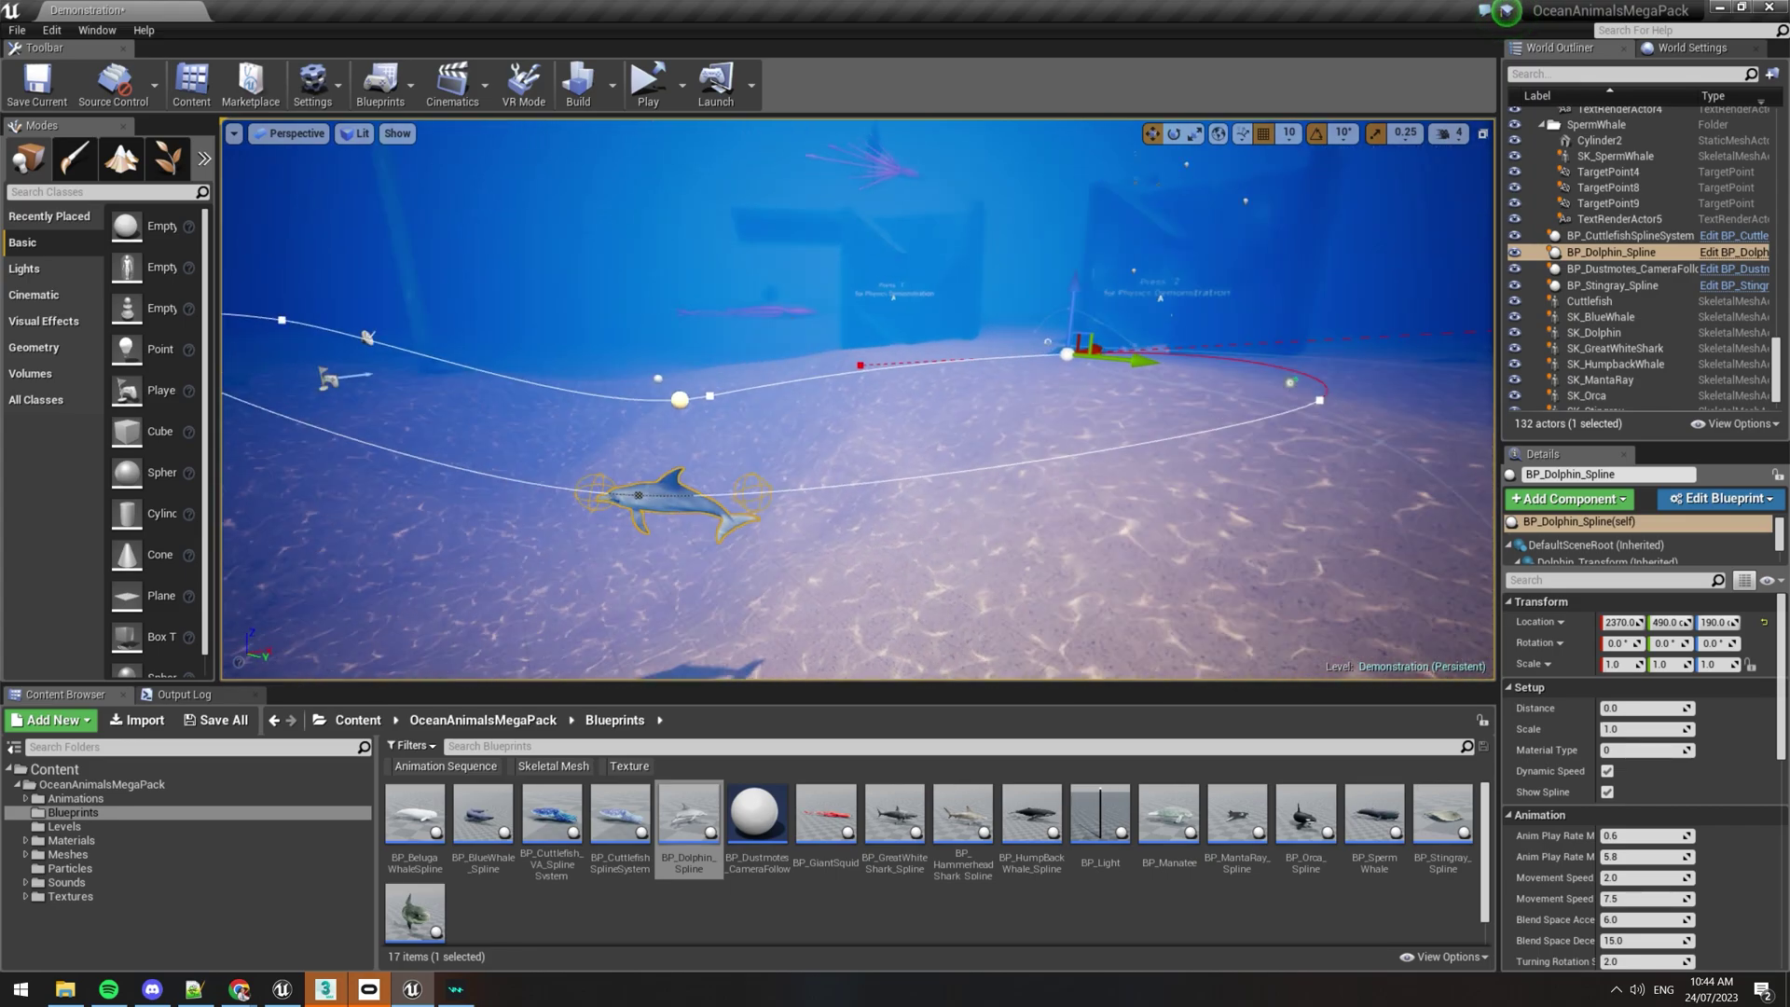
right_drag(970, 325, 1006, 349)
Play the level to watch the dolphin swim along its spline, stop the preview and refocus on the dolphin.
click(746, 135)
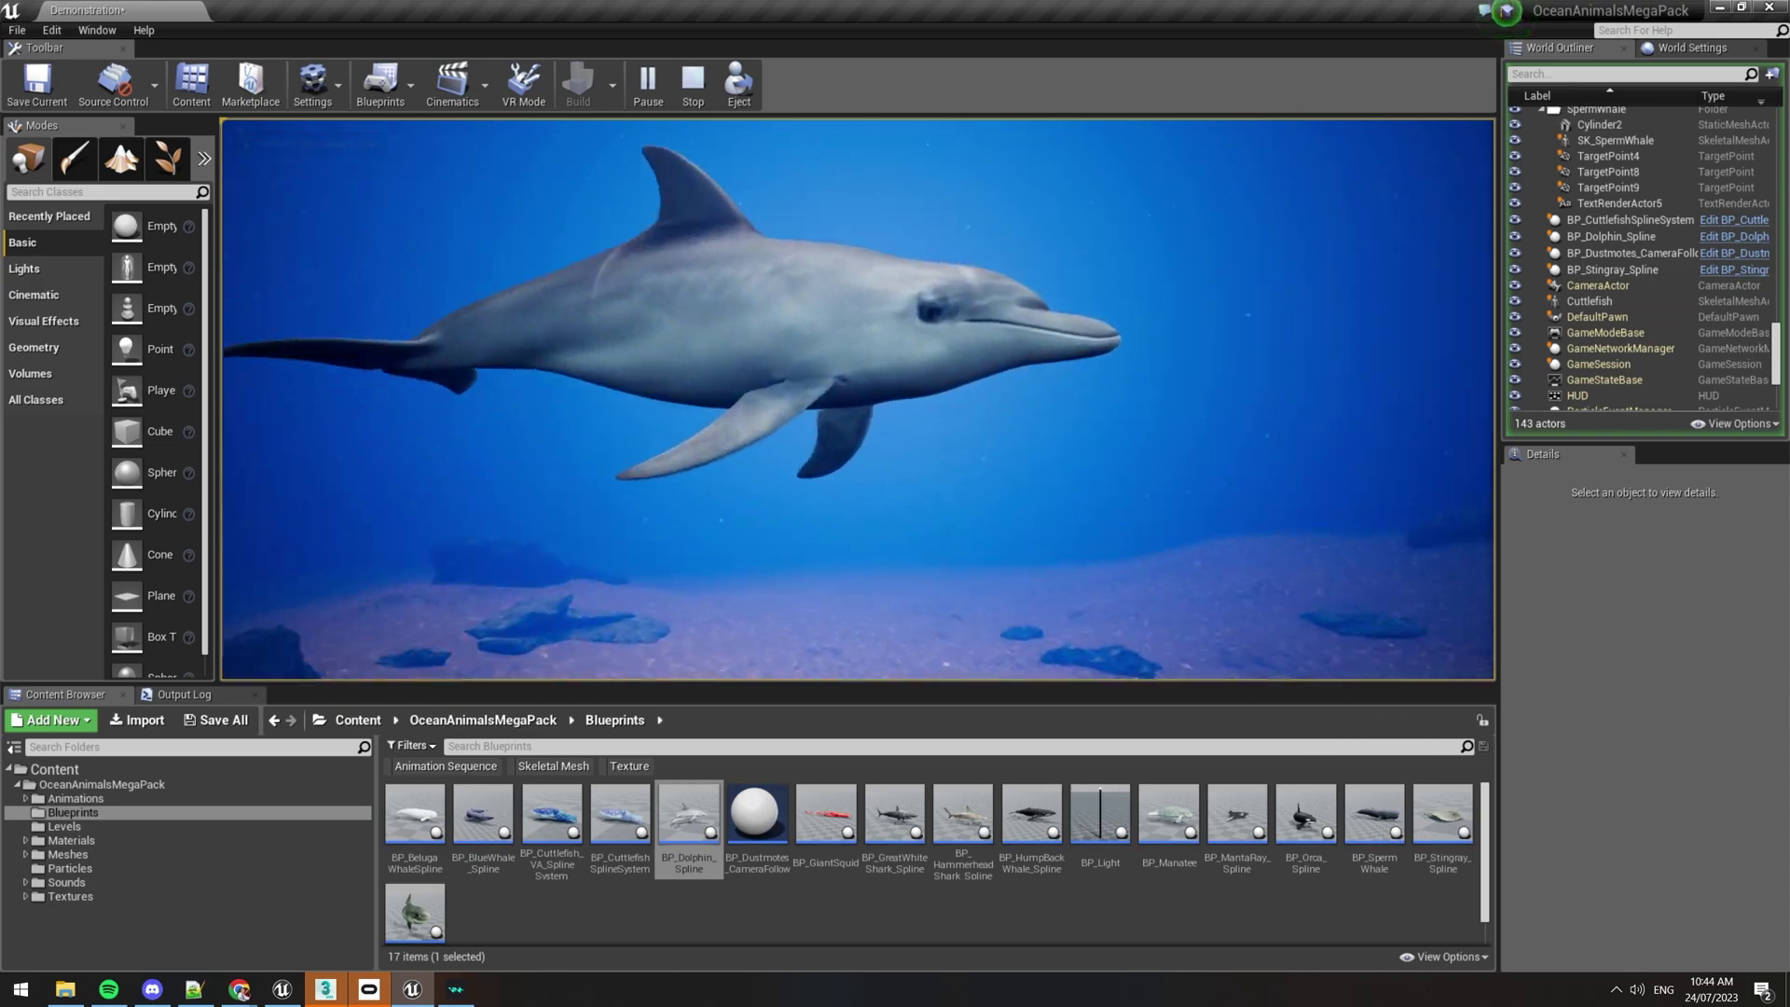
key(Escape)
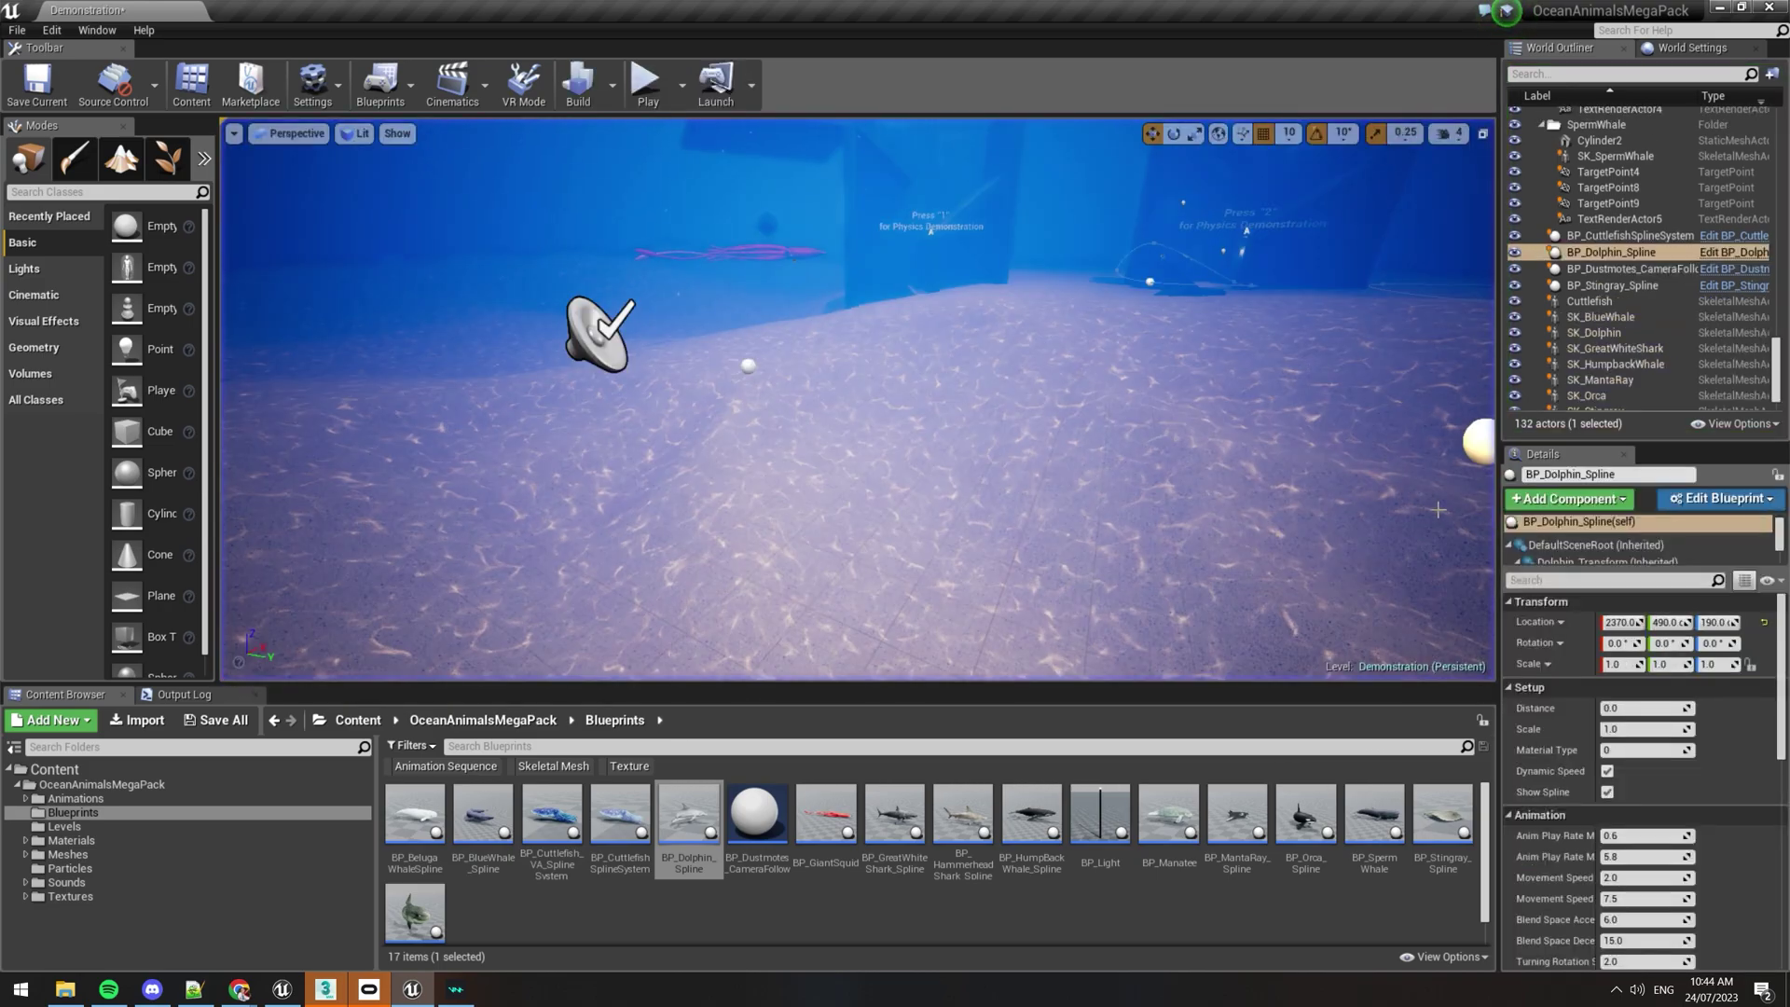
right_drag(1438, 509, 1277, 512)
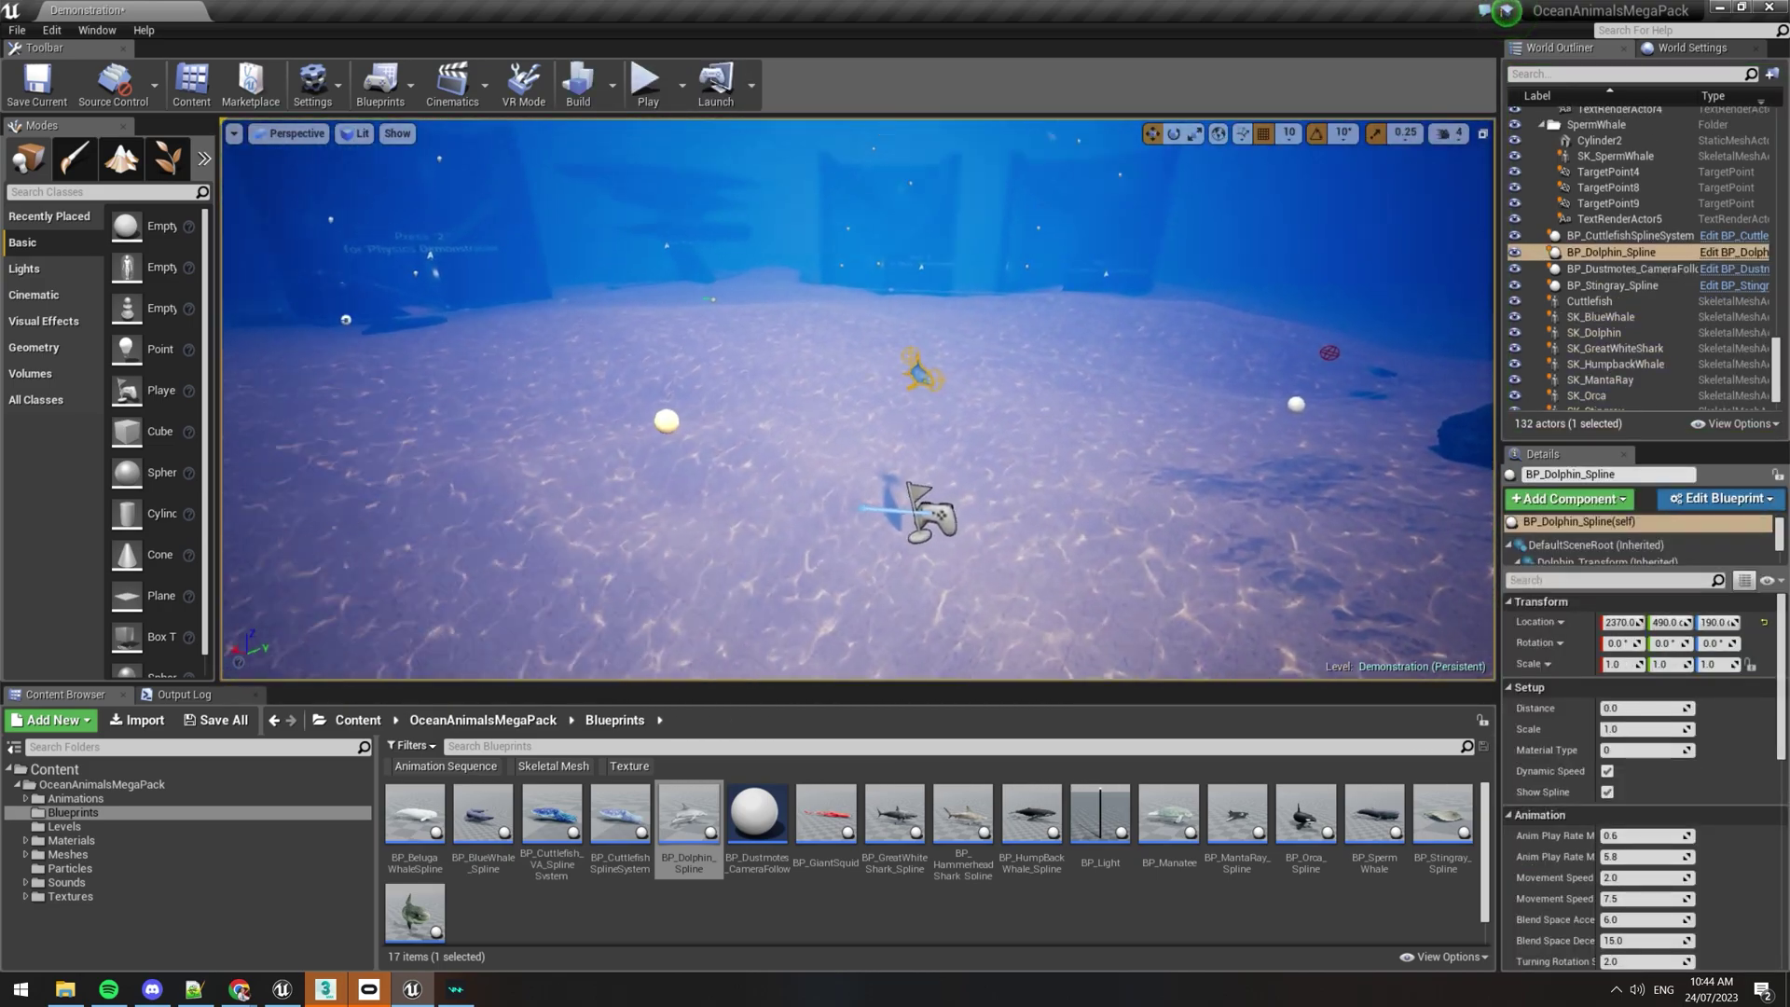
key(f)
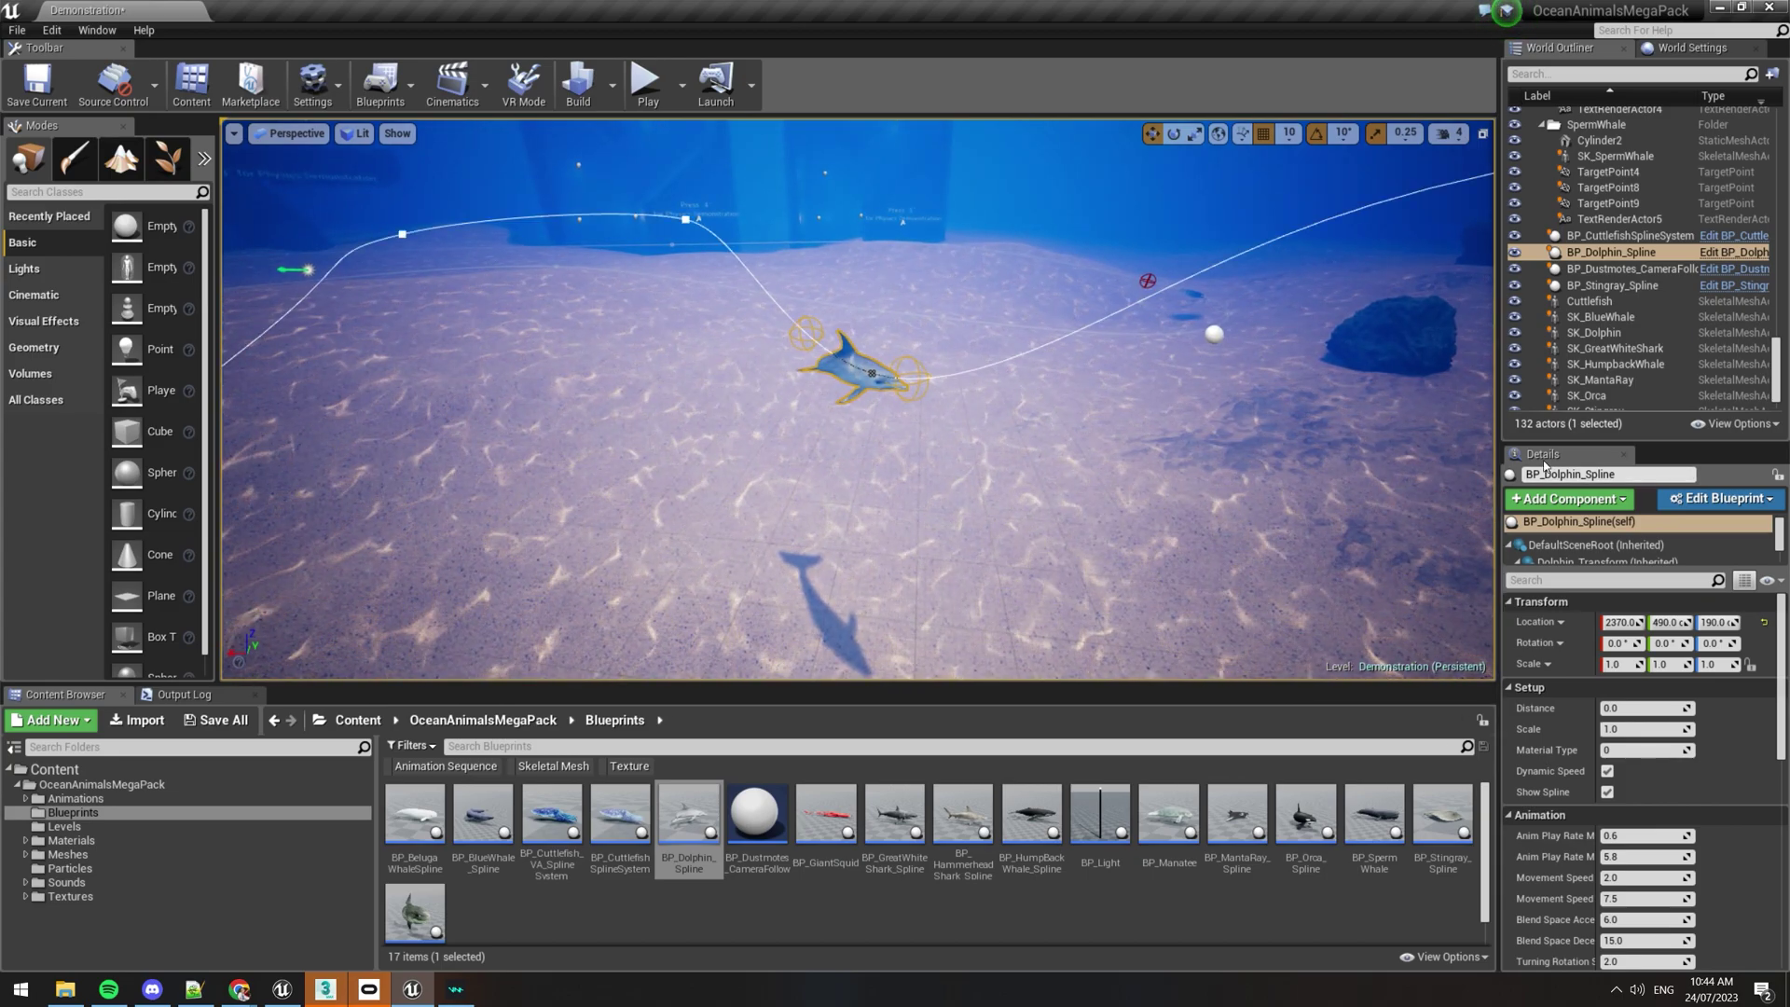
Enlarge the dolphin's property details area and set its Distance along the spline to 100.
drag(1490, 473, 1363, 473)
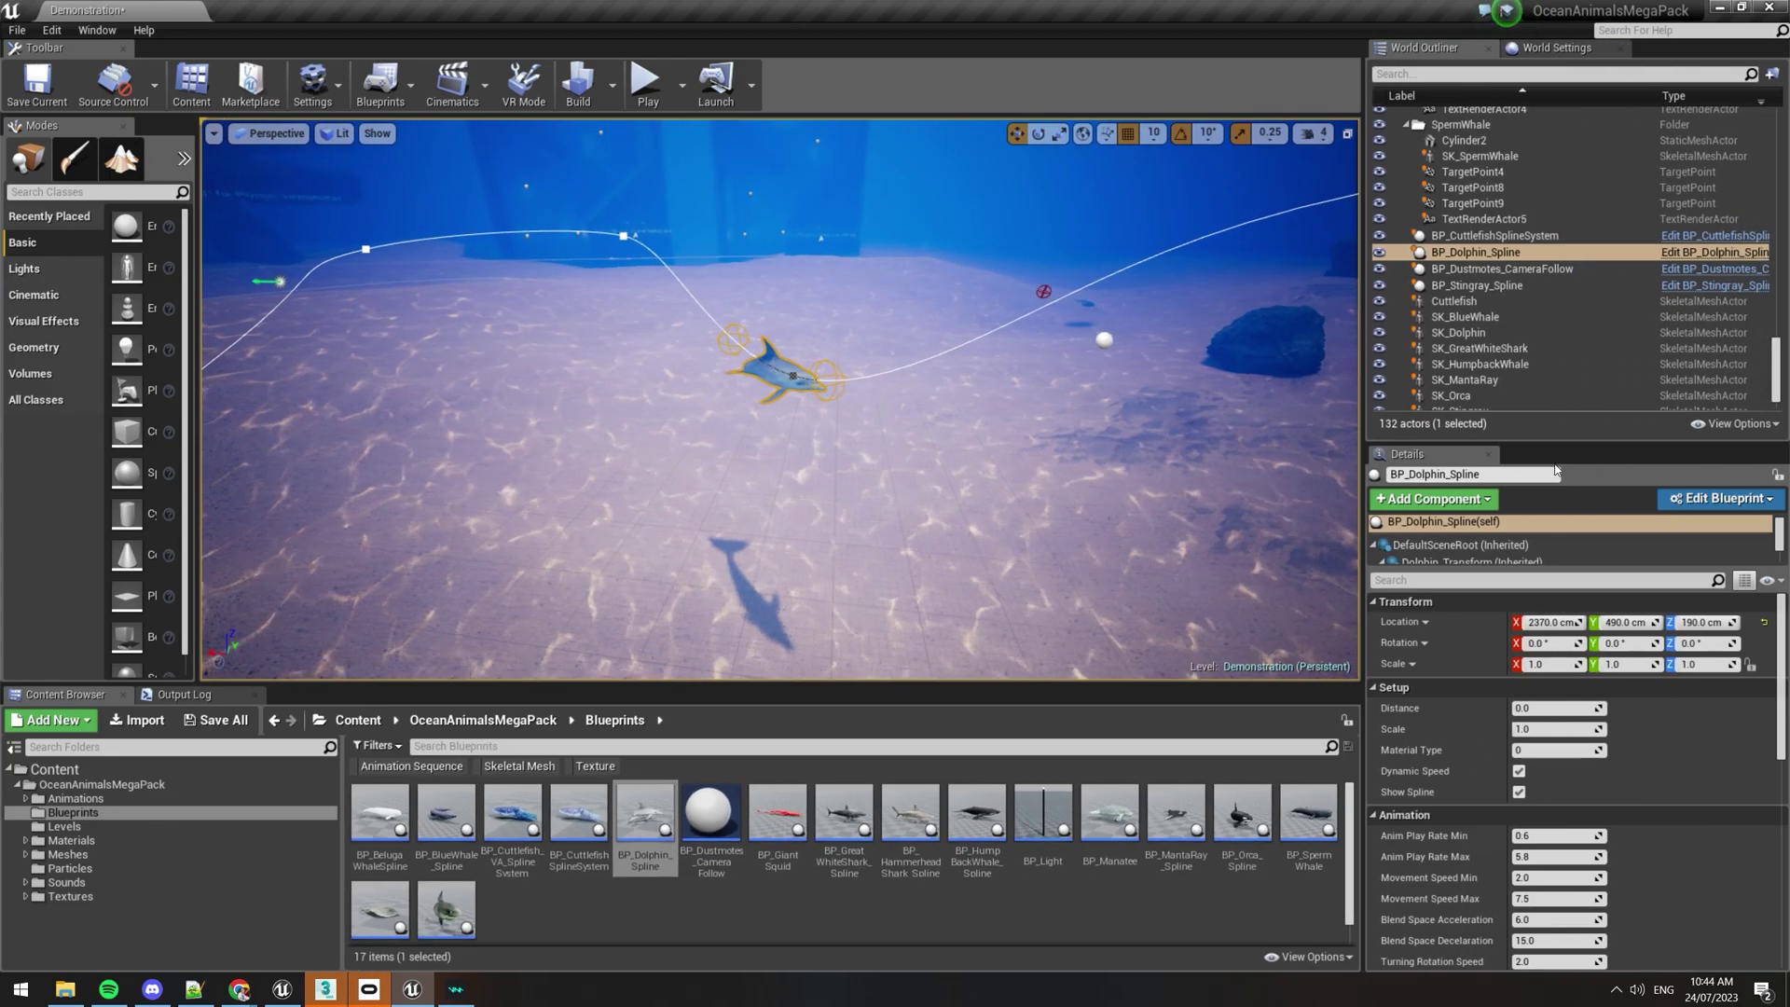
drag(1591, 443, 1584, 134)
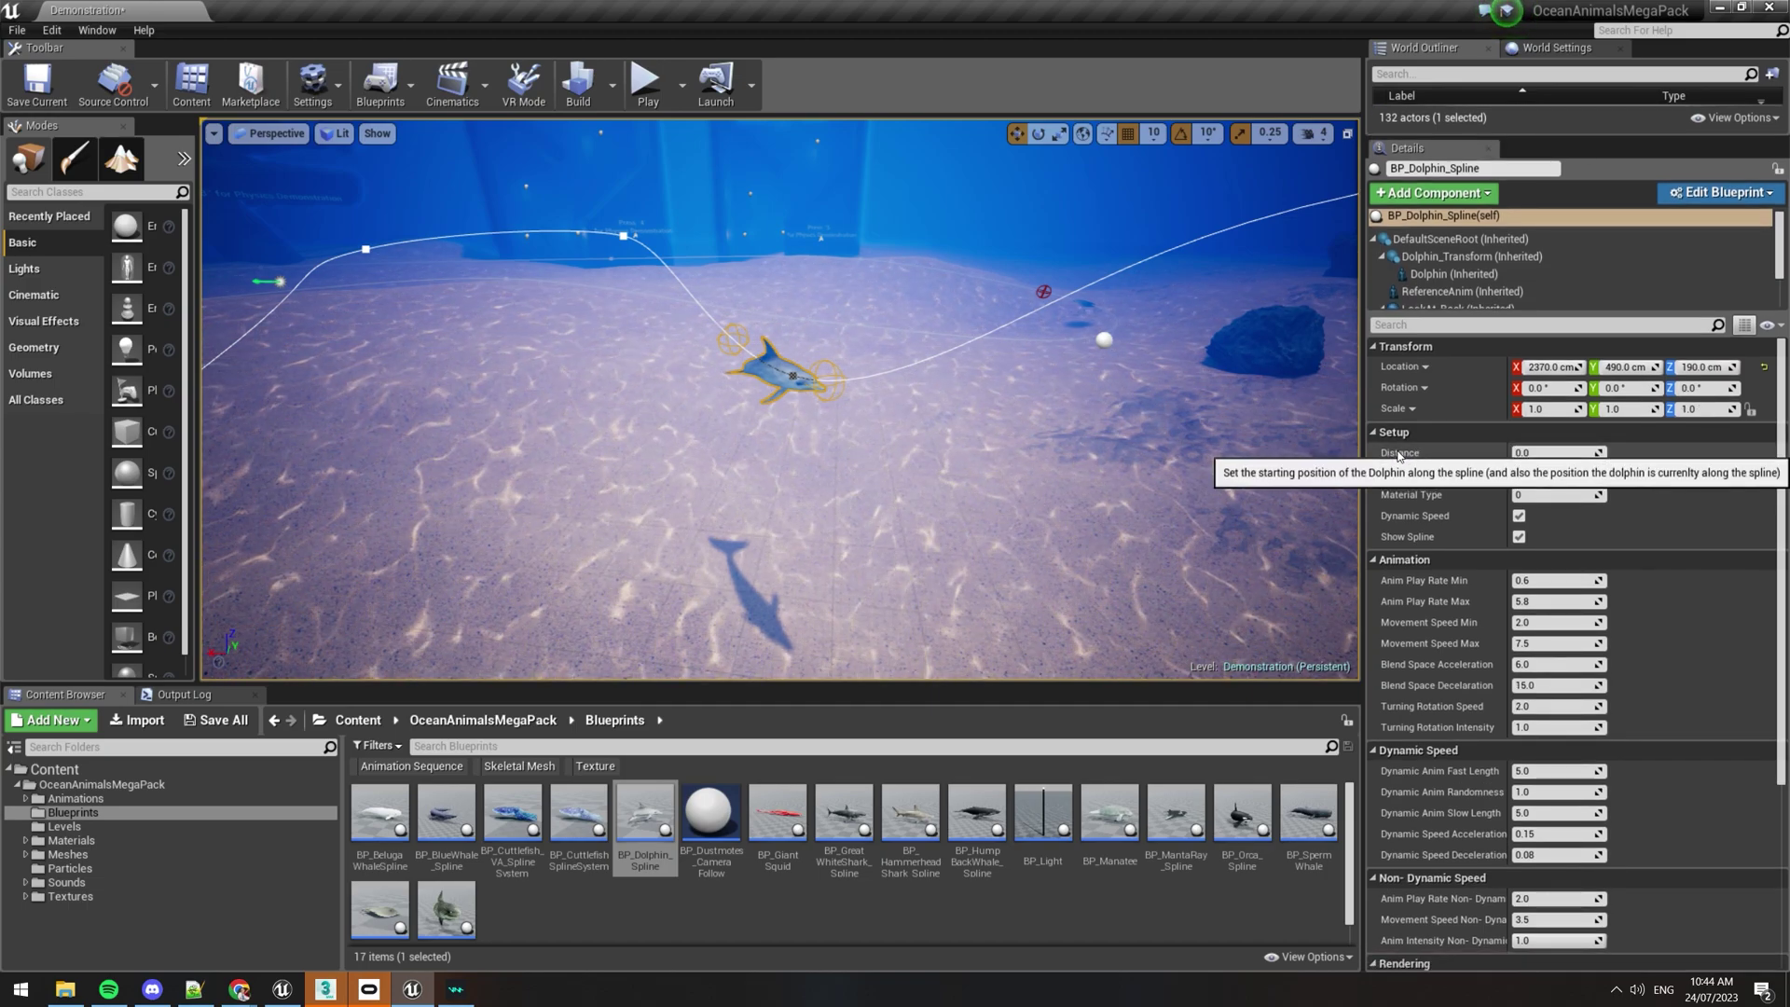
click(1543, 455)
text(100)
key(Return)
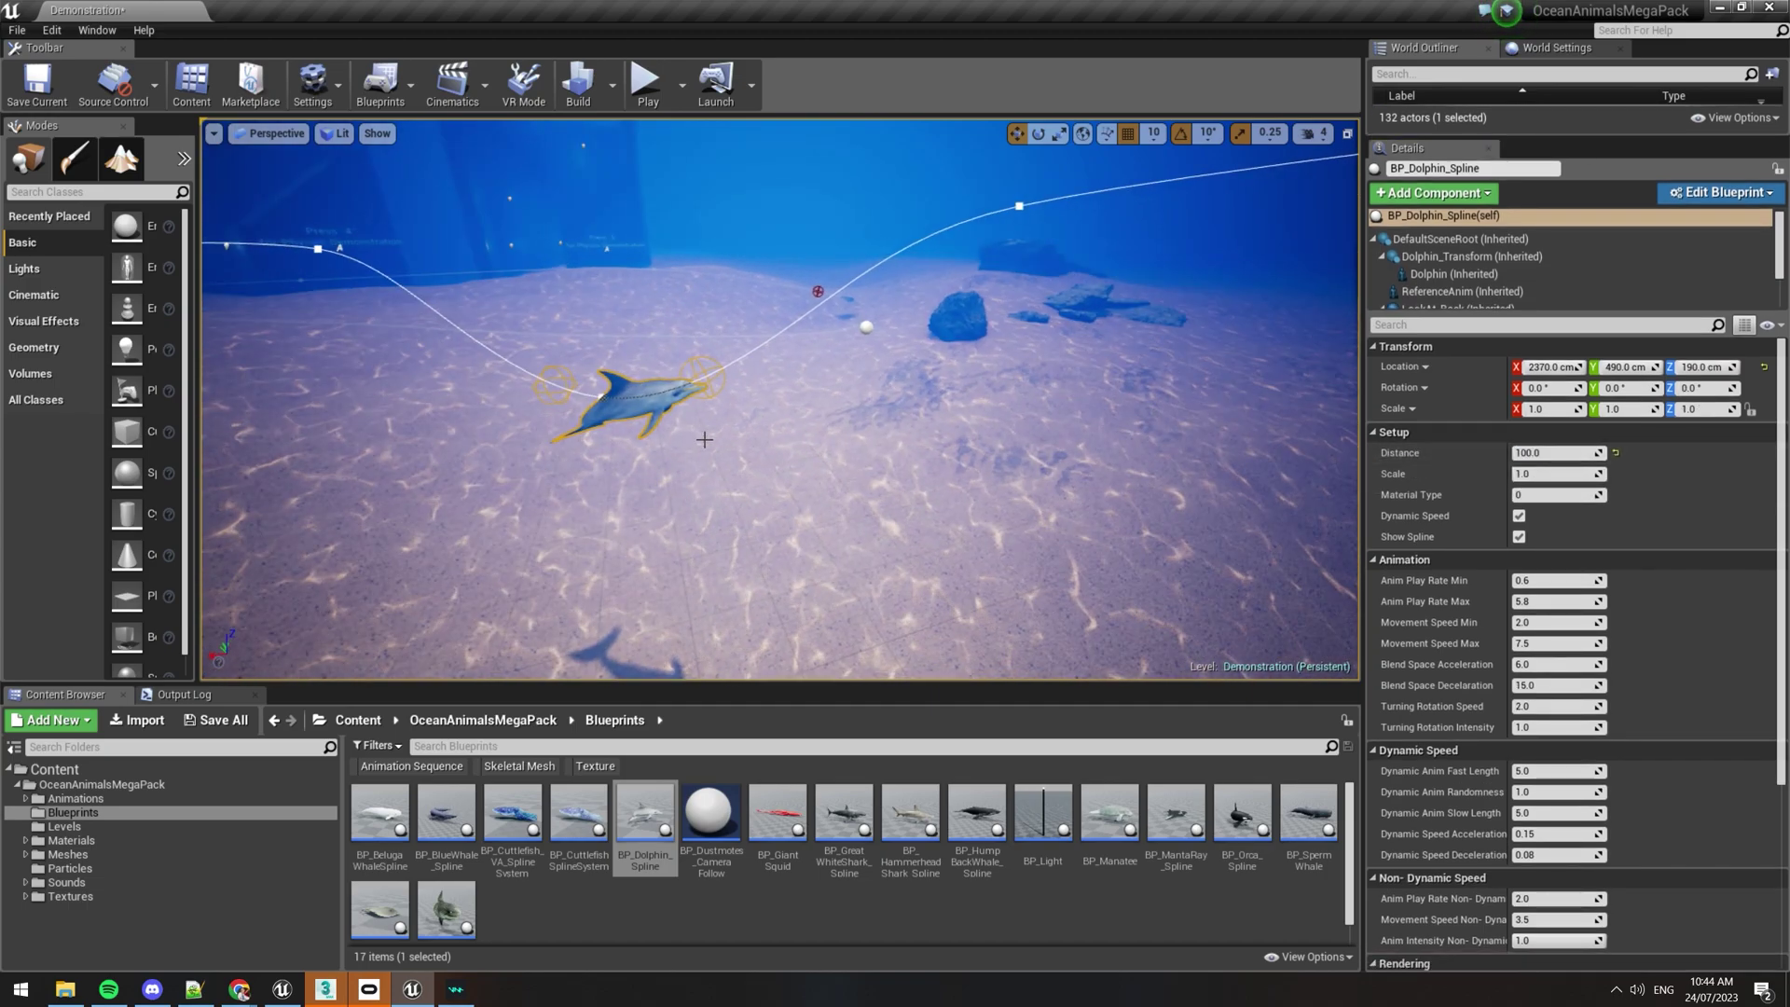
Set the dolphin's starting Distance along the spline to 500.
click(1543, 453)
text(500)
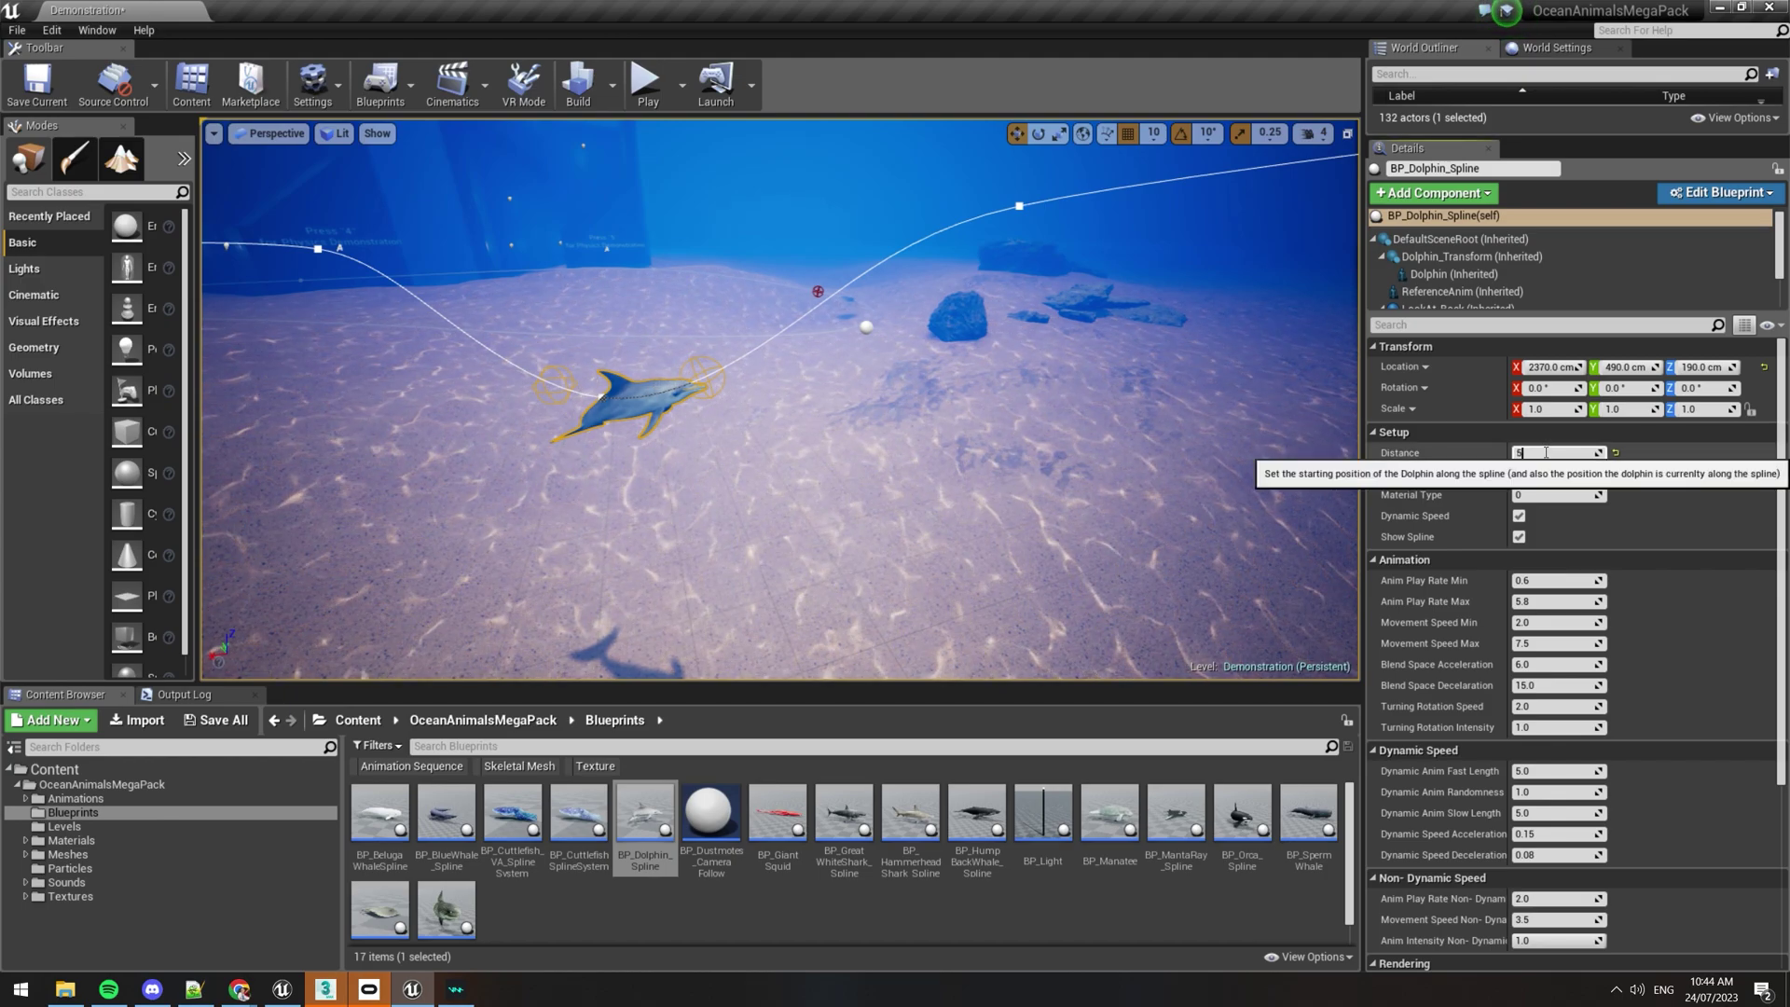
key(Return)
right_drag(992, 400, 1035, 438)
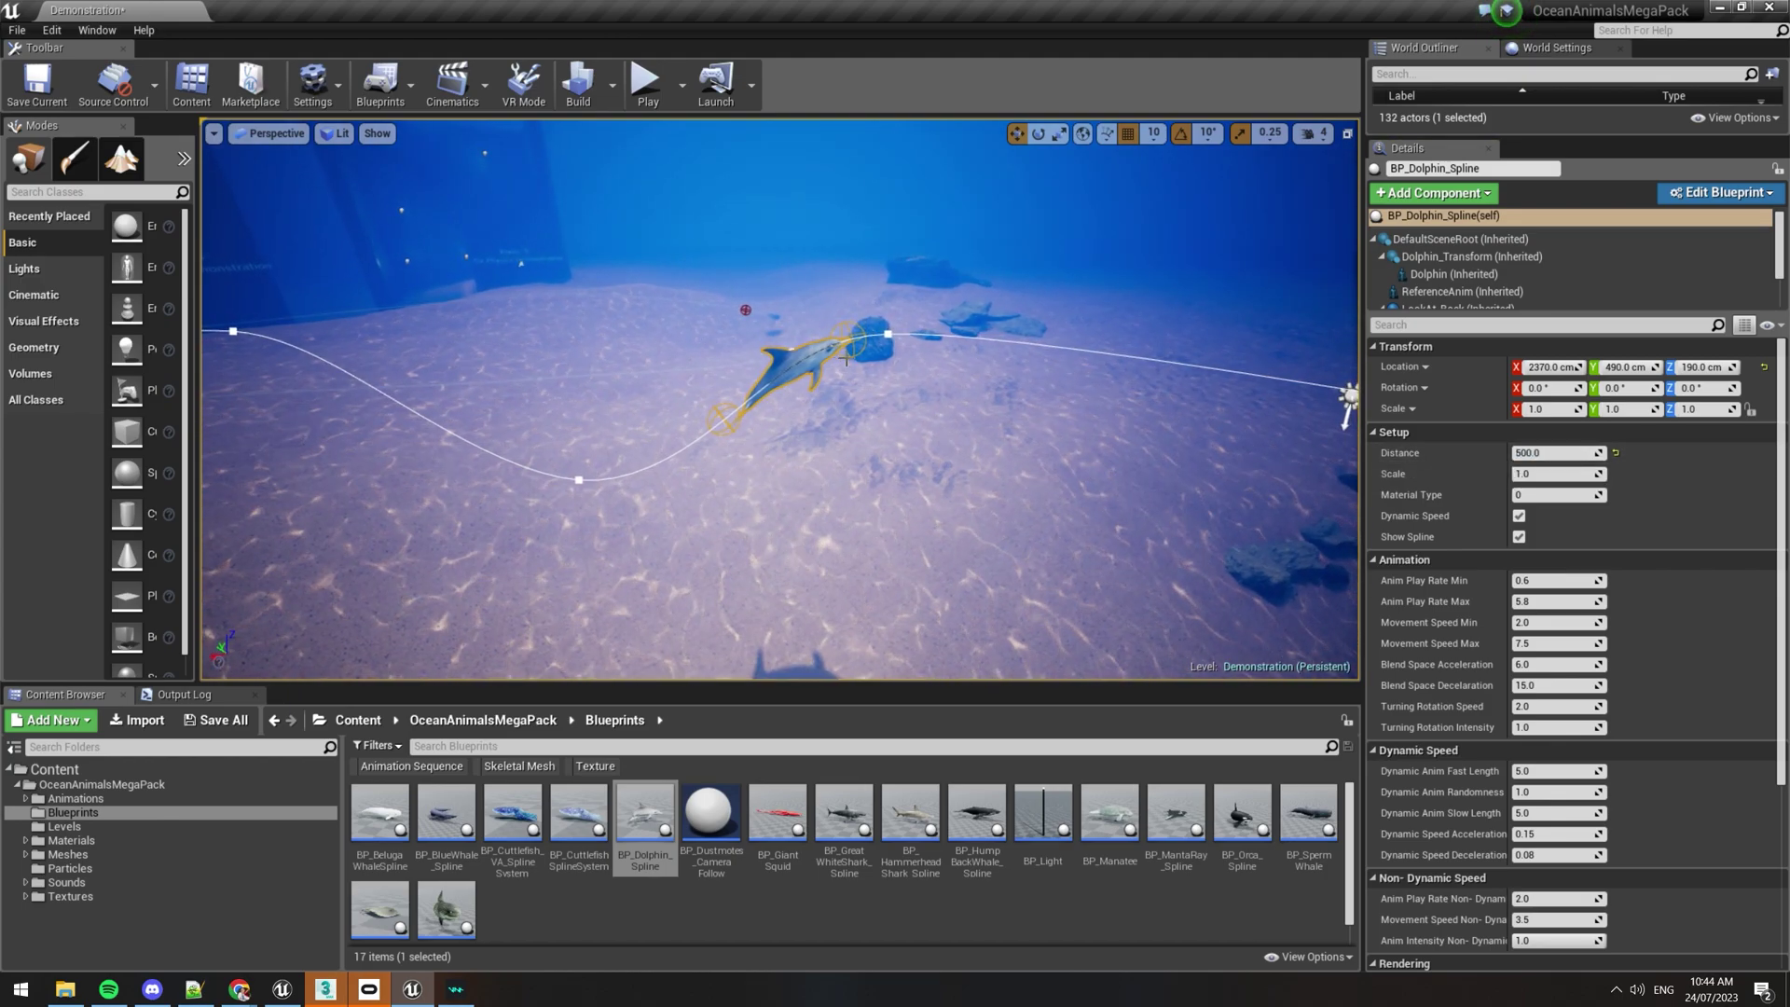
Try a Scale of 2 on the dolphin.
click(1558, 478)
text(2)
key(Return)
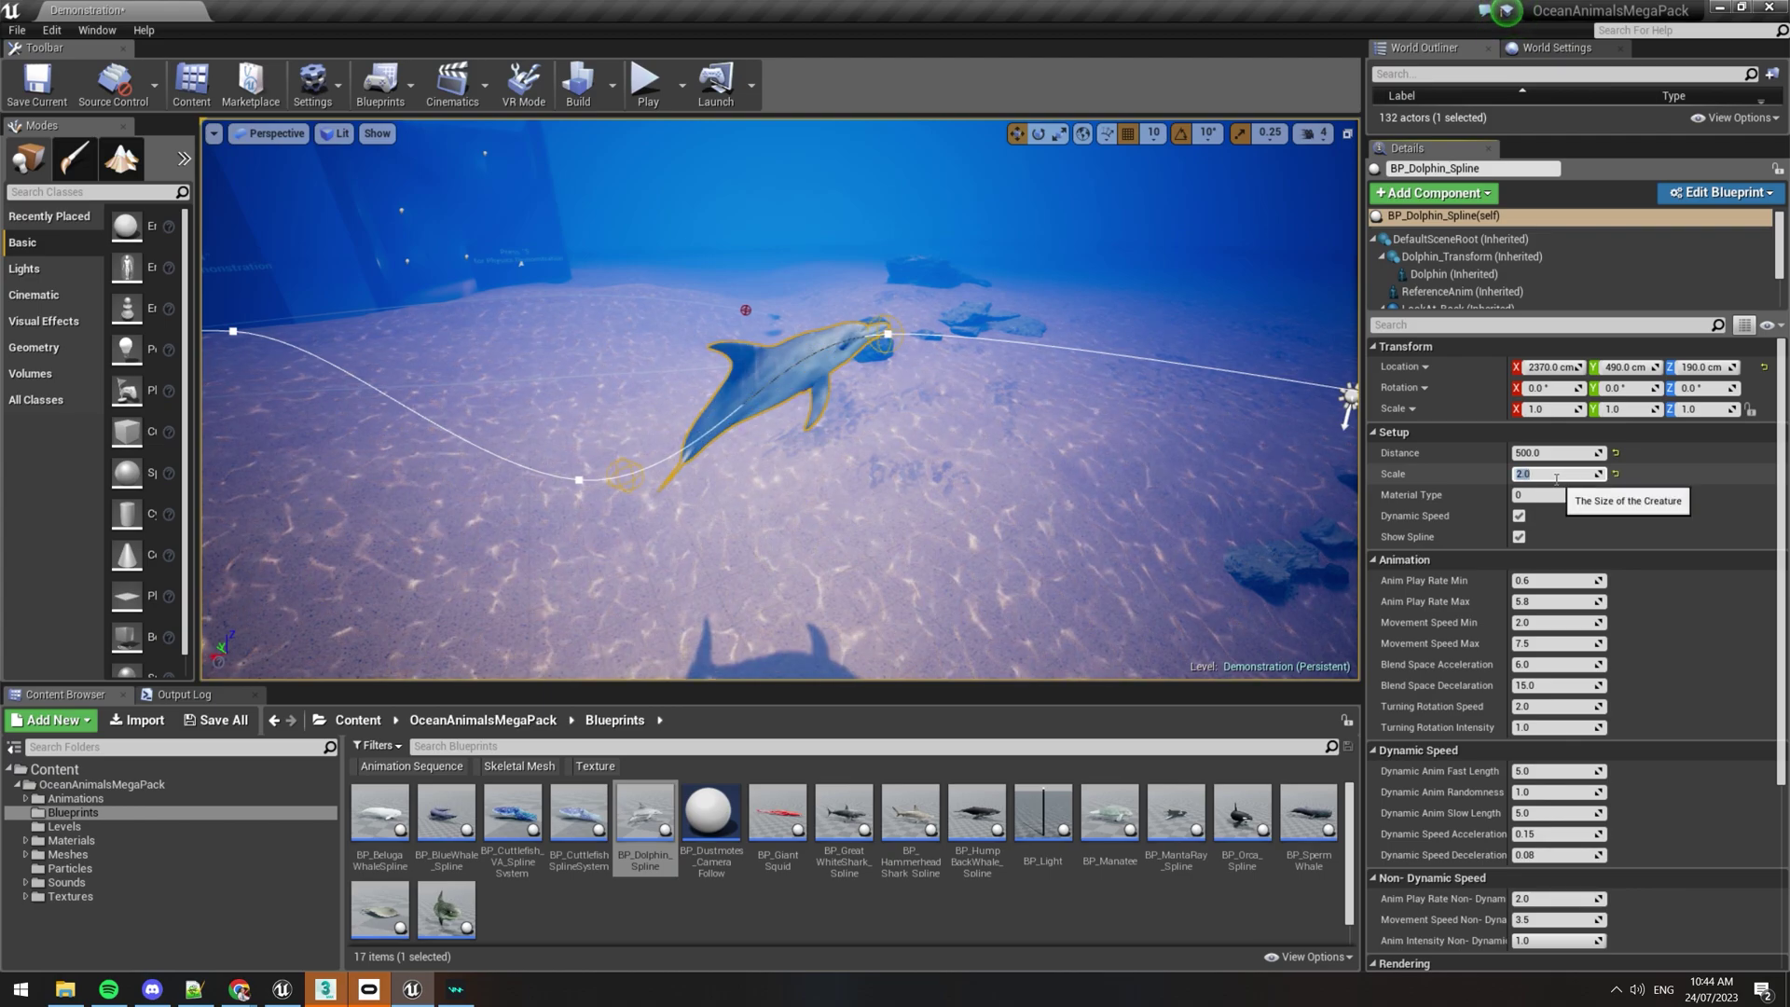
Try Material Type 1 on the dolphin at Scale 1, and restore Material Type 0.
click(1557, 495)
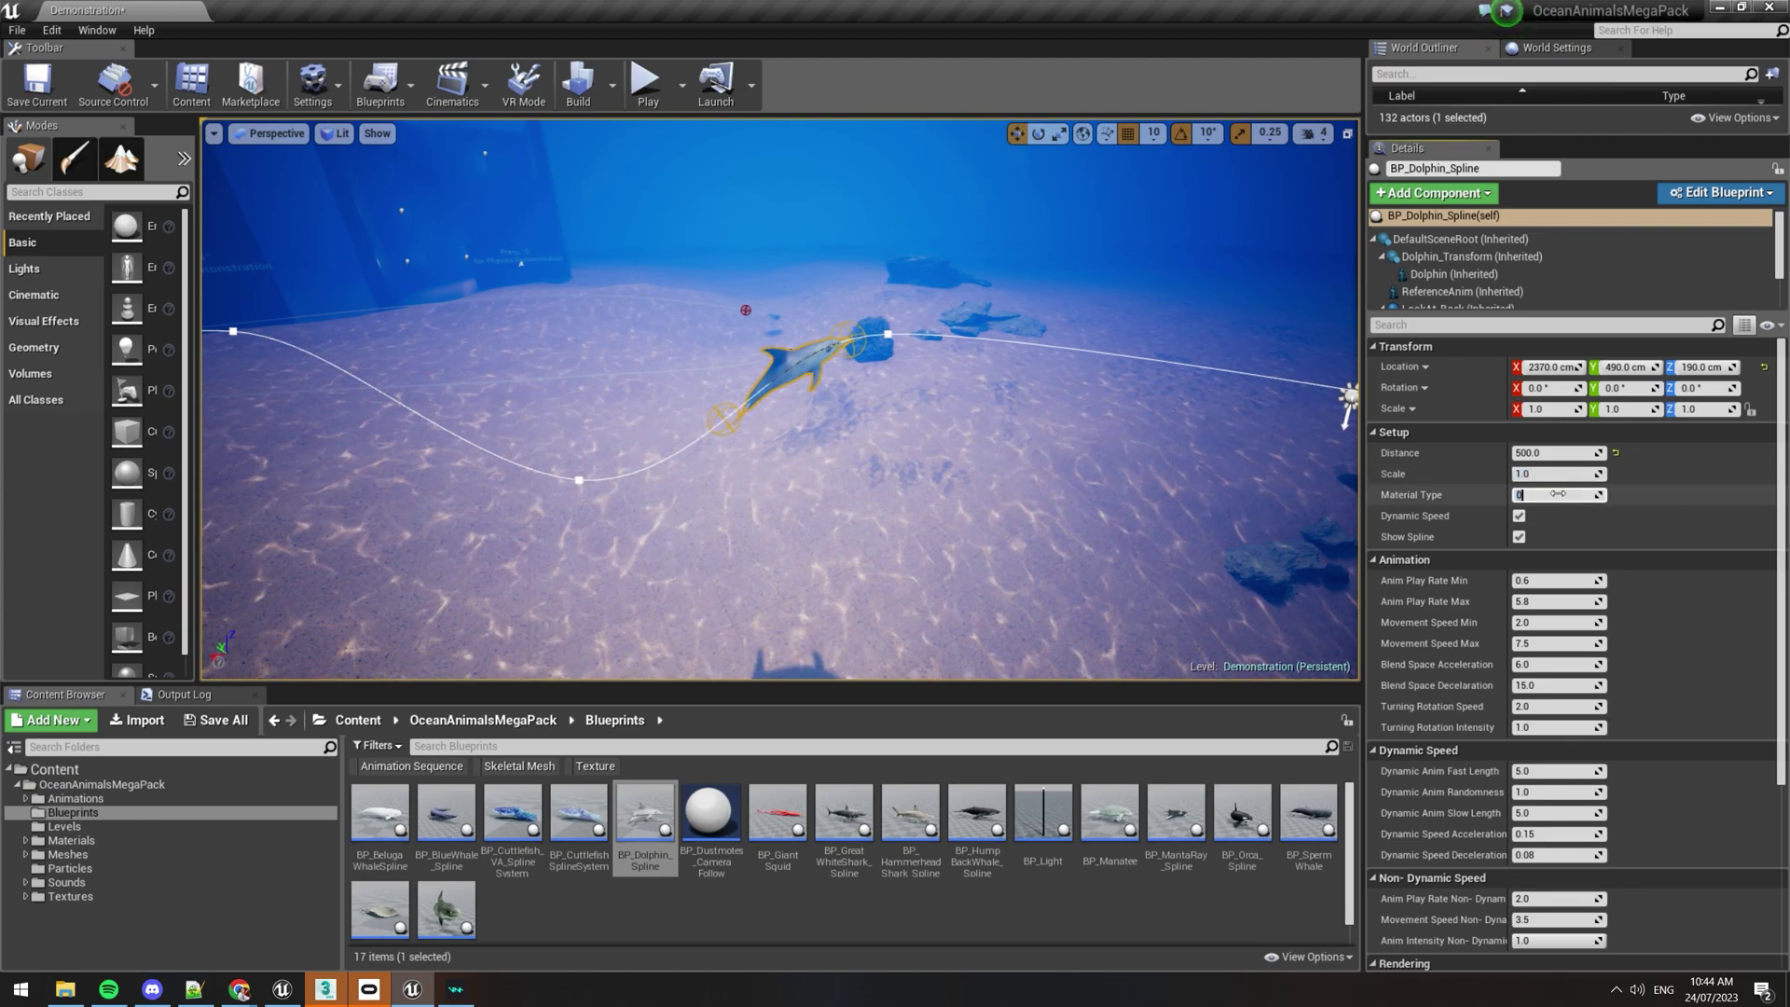
text(1)
key(Return)
right_drag(1034, 392, 1034, 354)
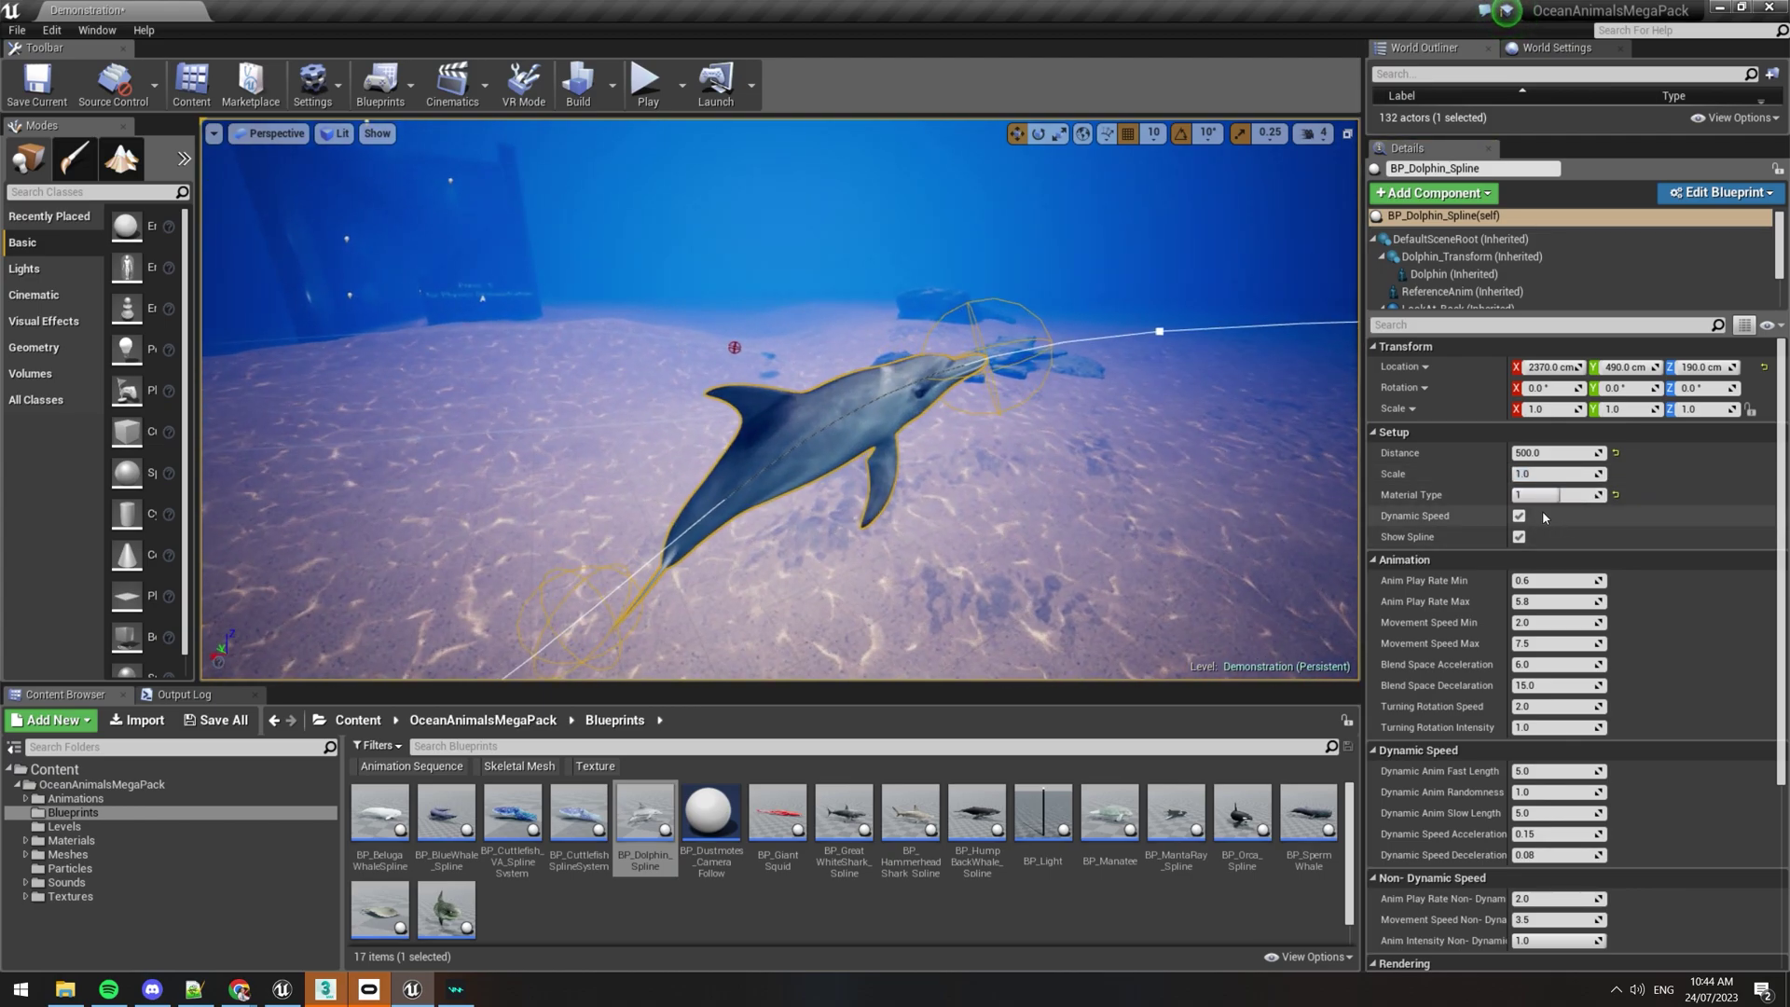
click(1557, 495)
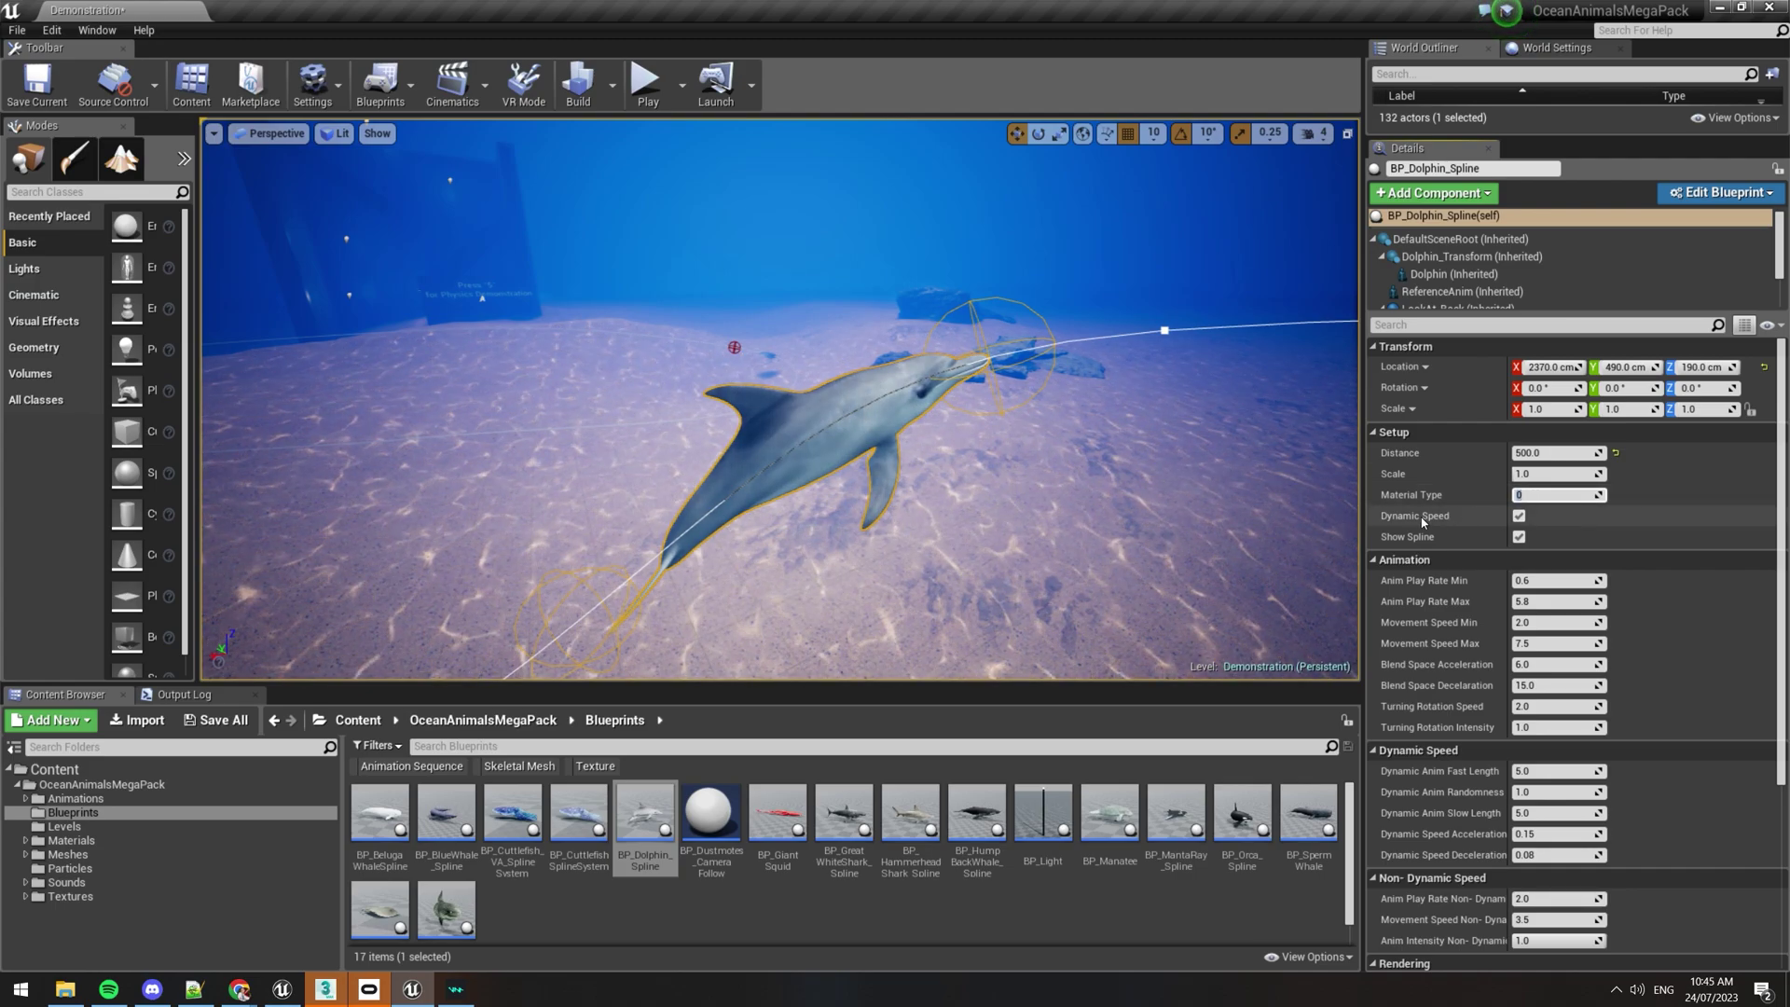
Play-test the dolphin's movement along its spline and turn off its Dynamic Speed option.
right_drag(1212, 466, 1235, 485)
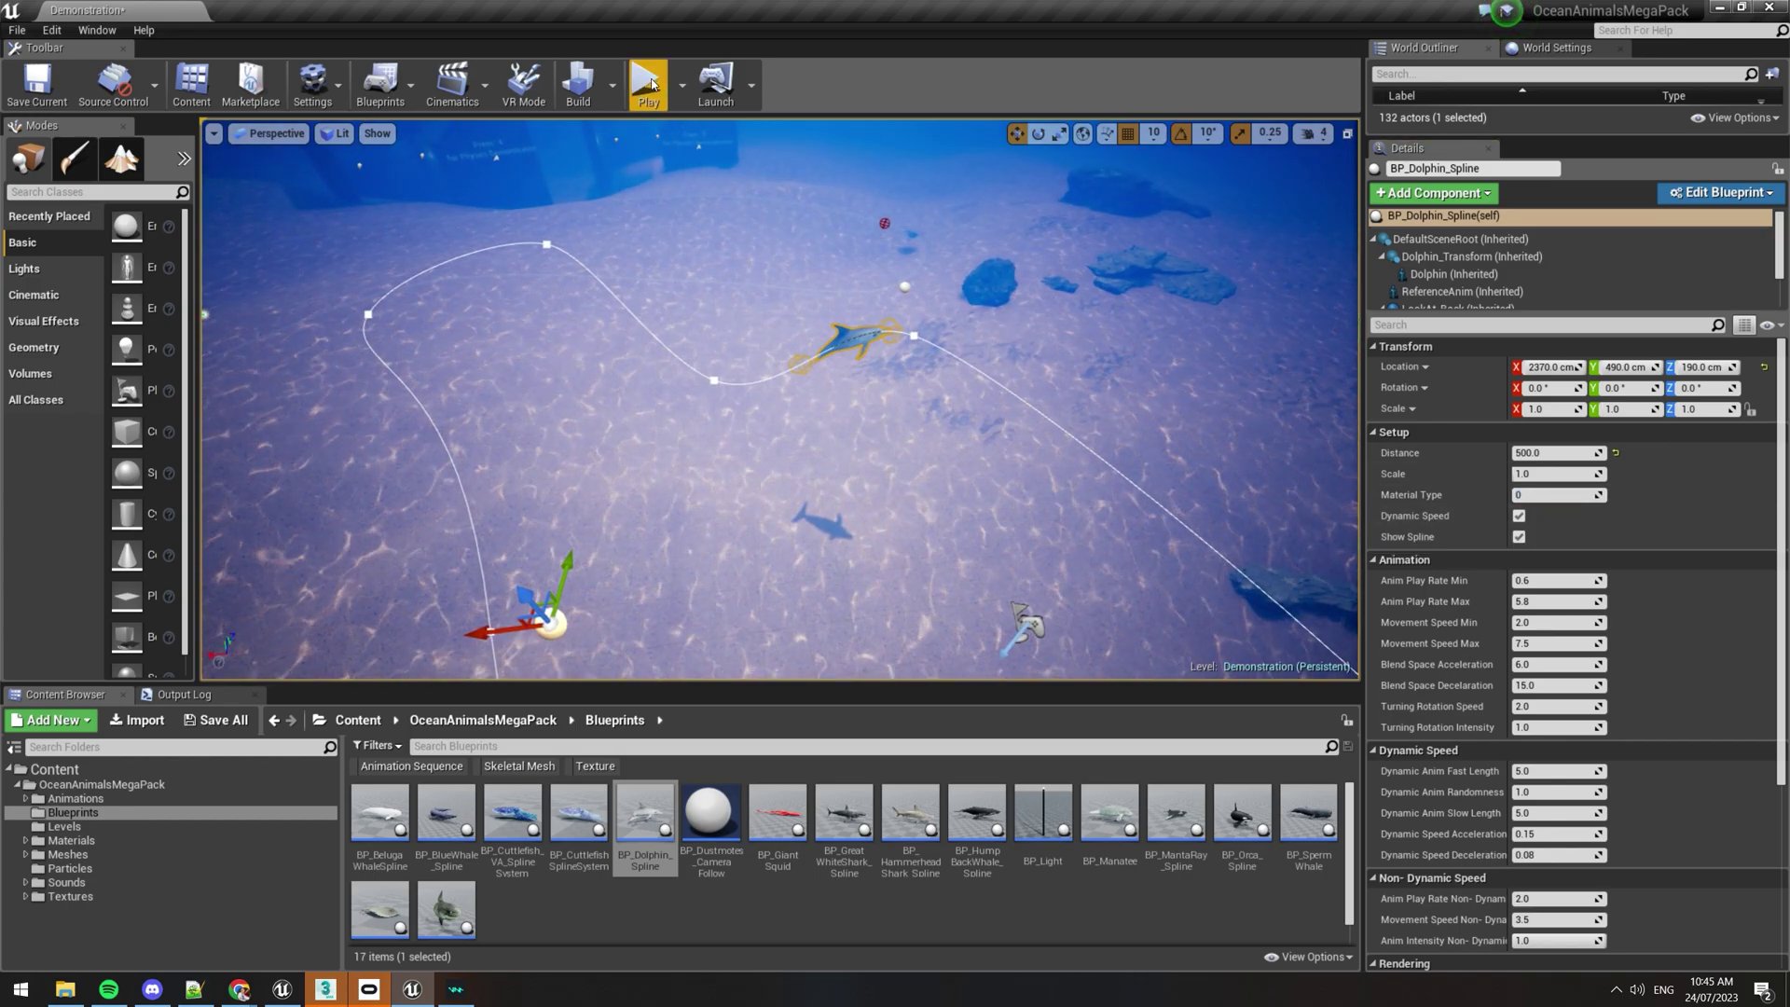
click(649, 83)
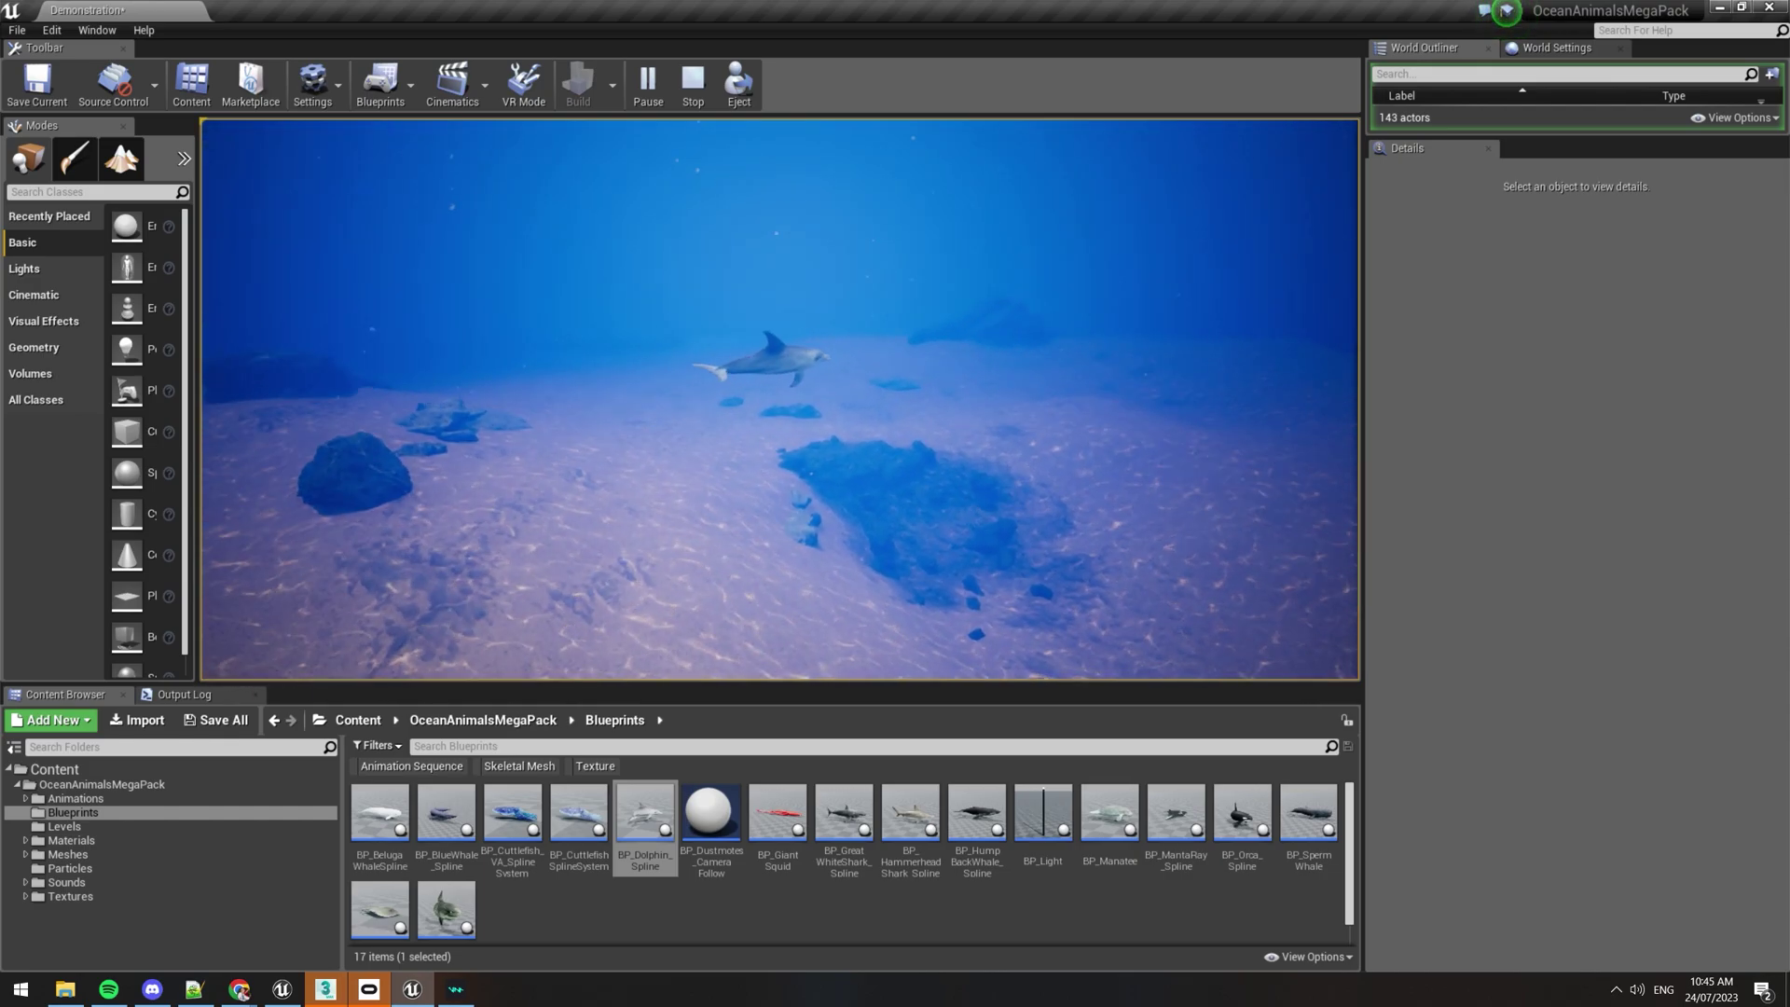
key(Escape)
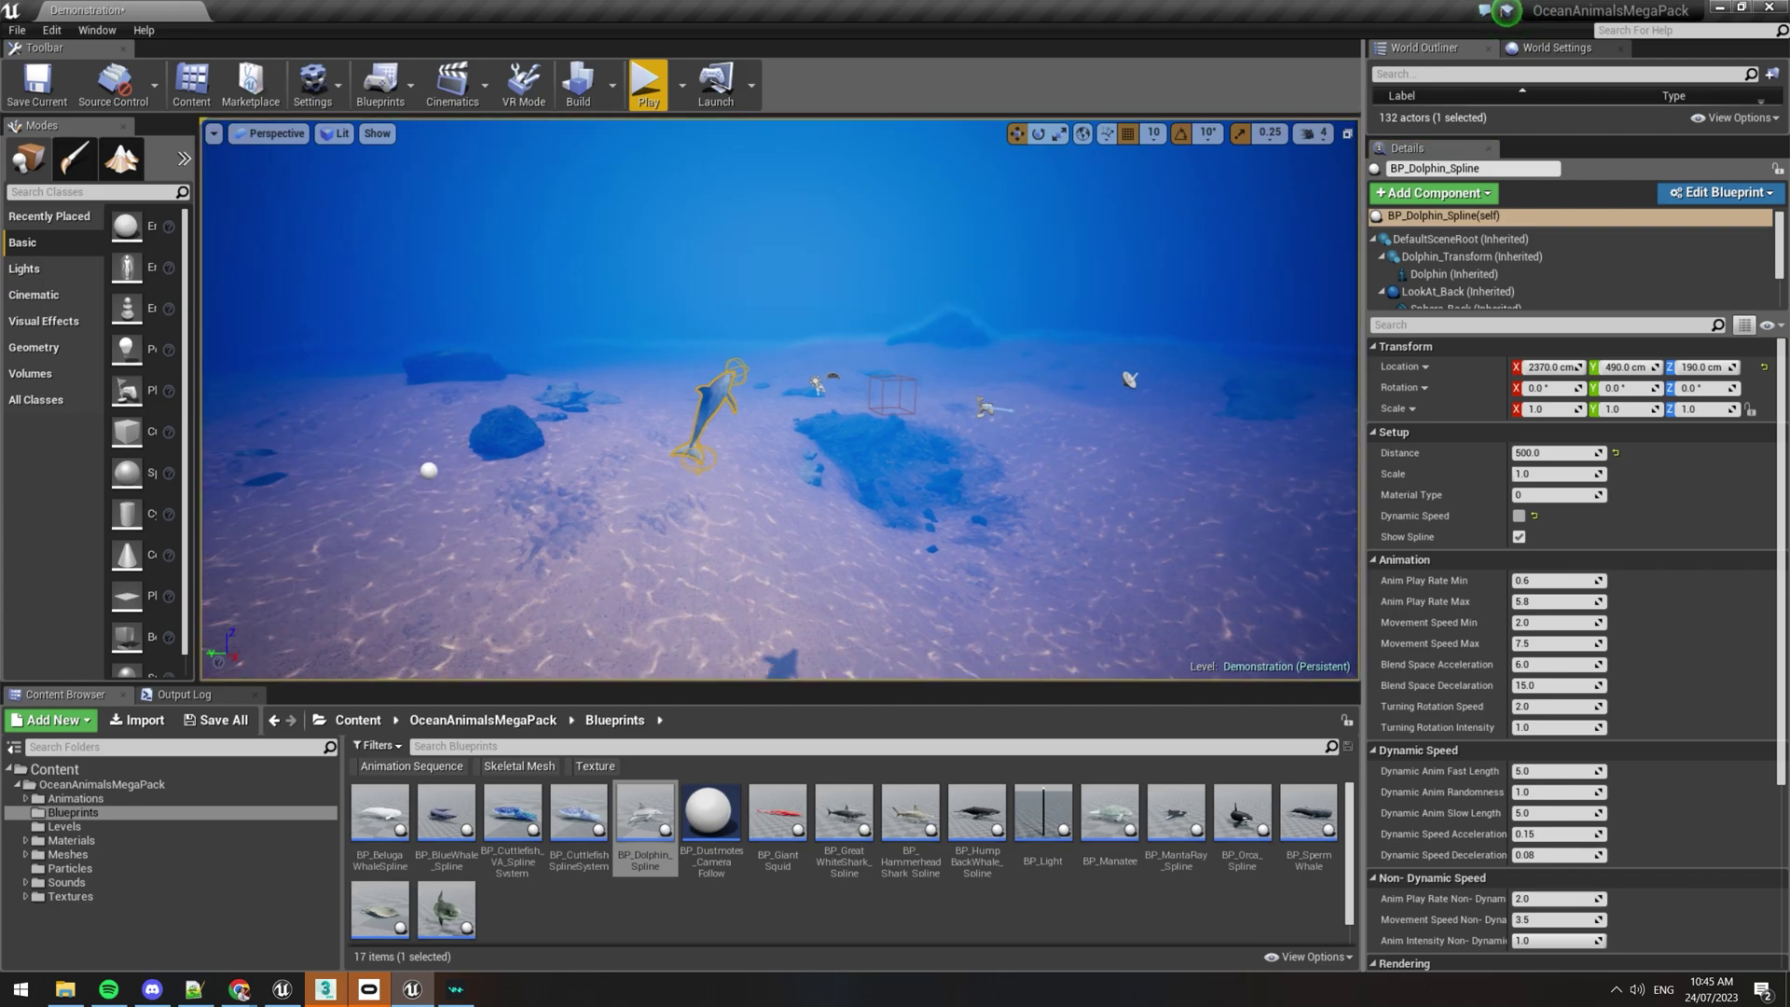
Play-test the level with Dynamic Speed off, stop the preview and refocus on the dolphin.
right_drag(779, 399, 681, 399)
click(647, 85)
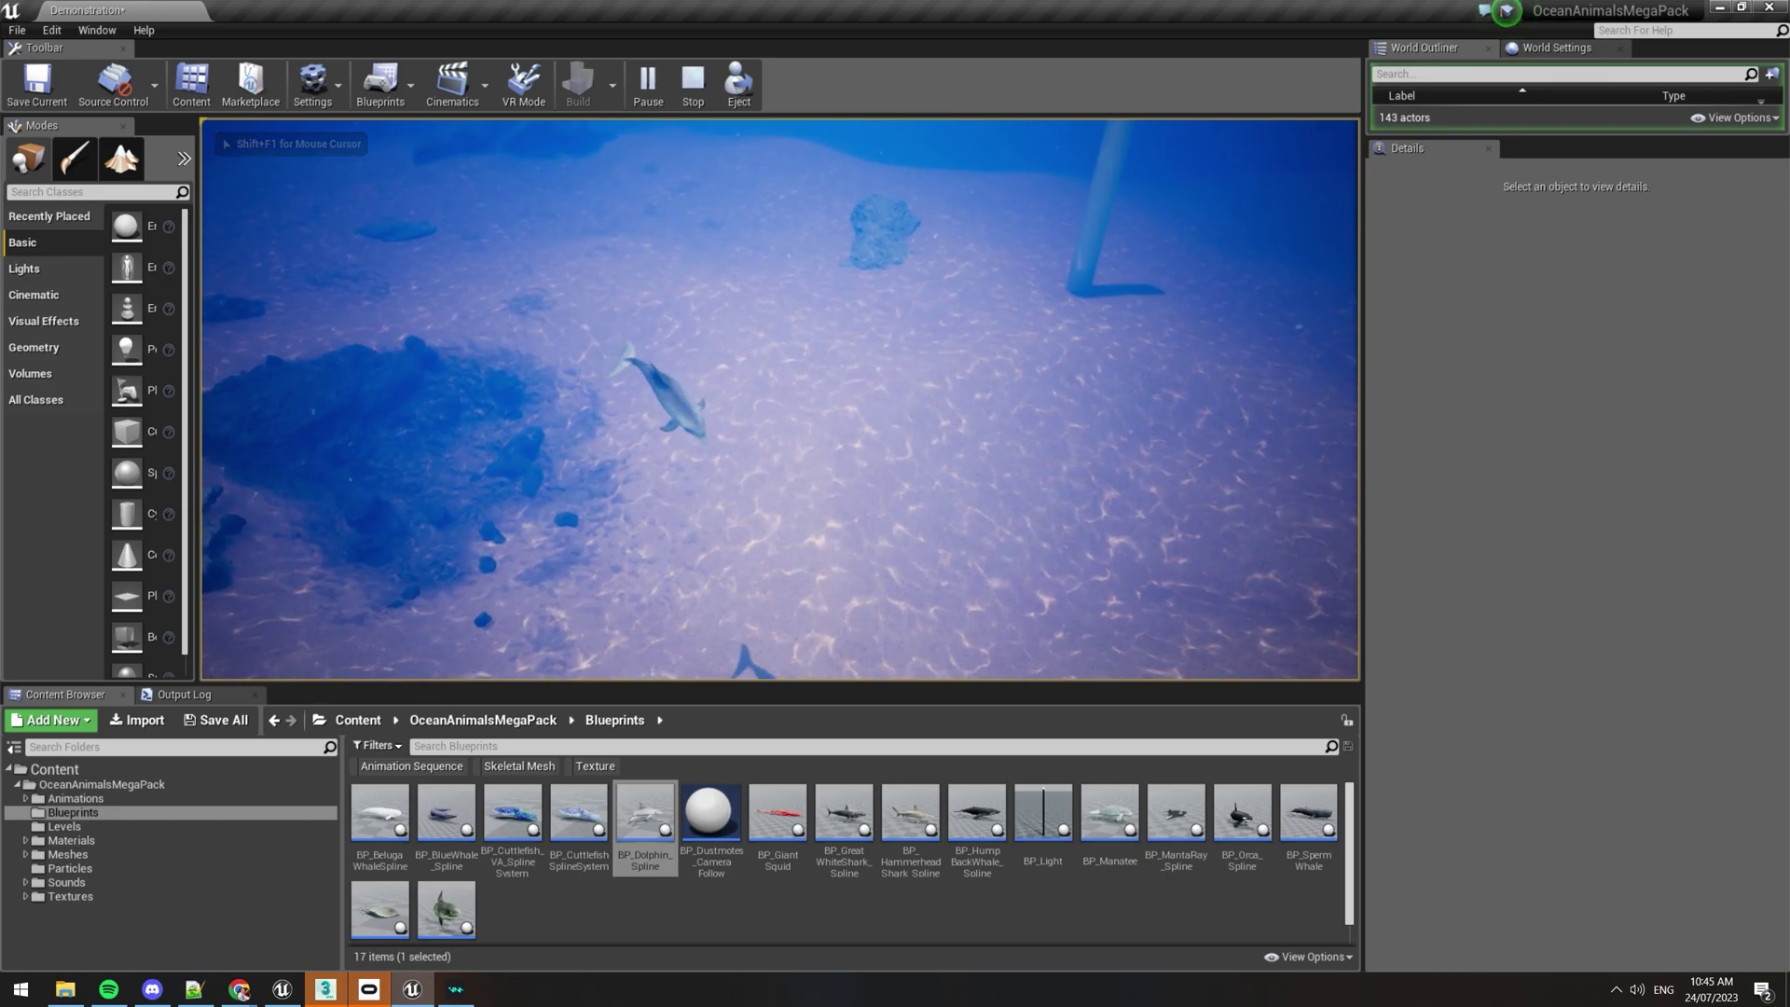
key(Escape)
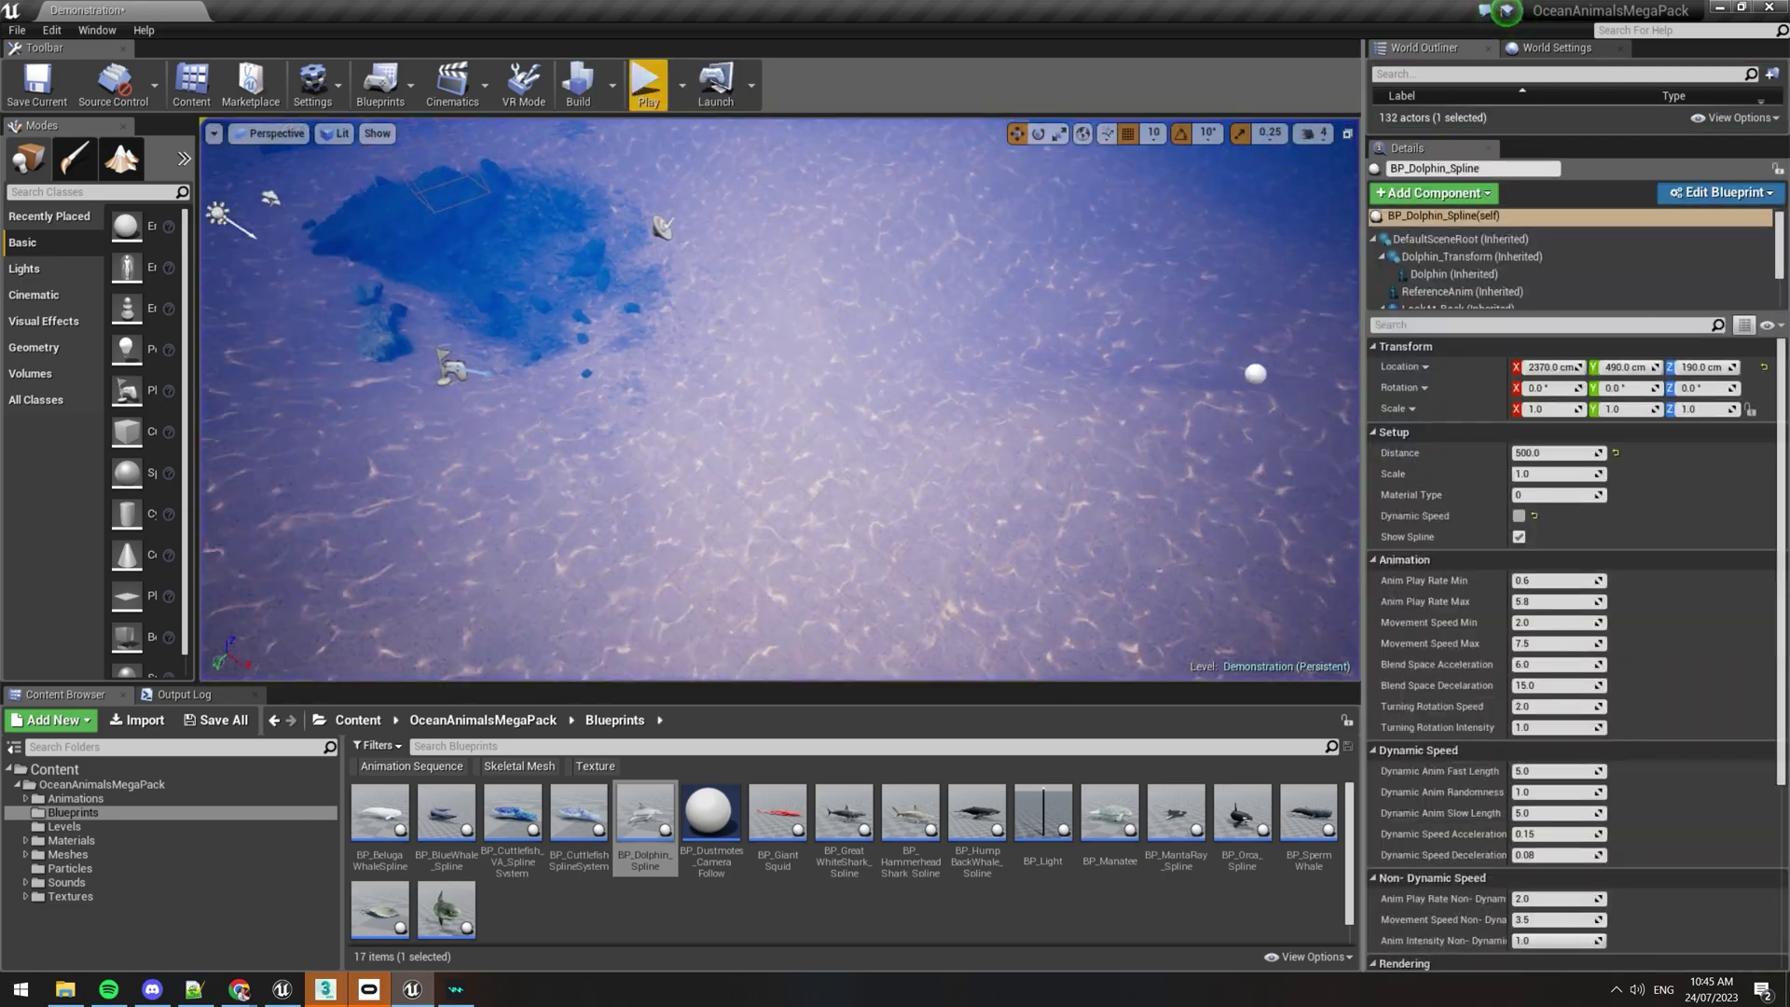
key(f)
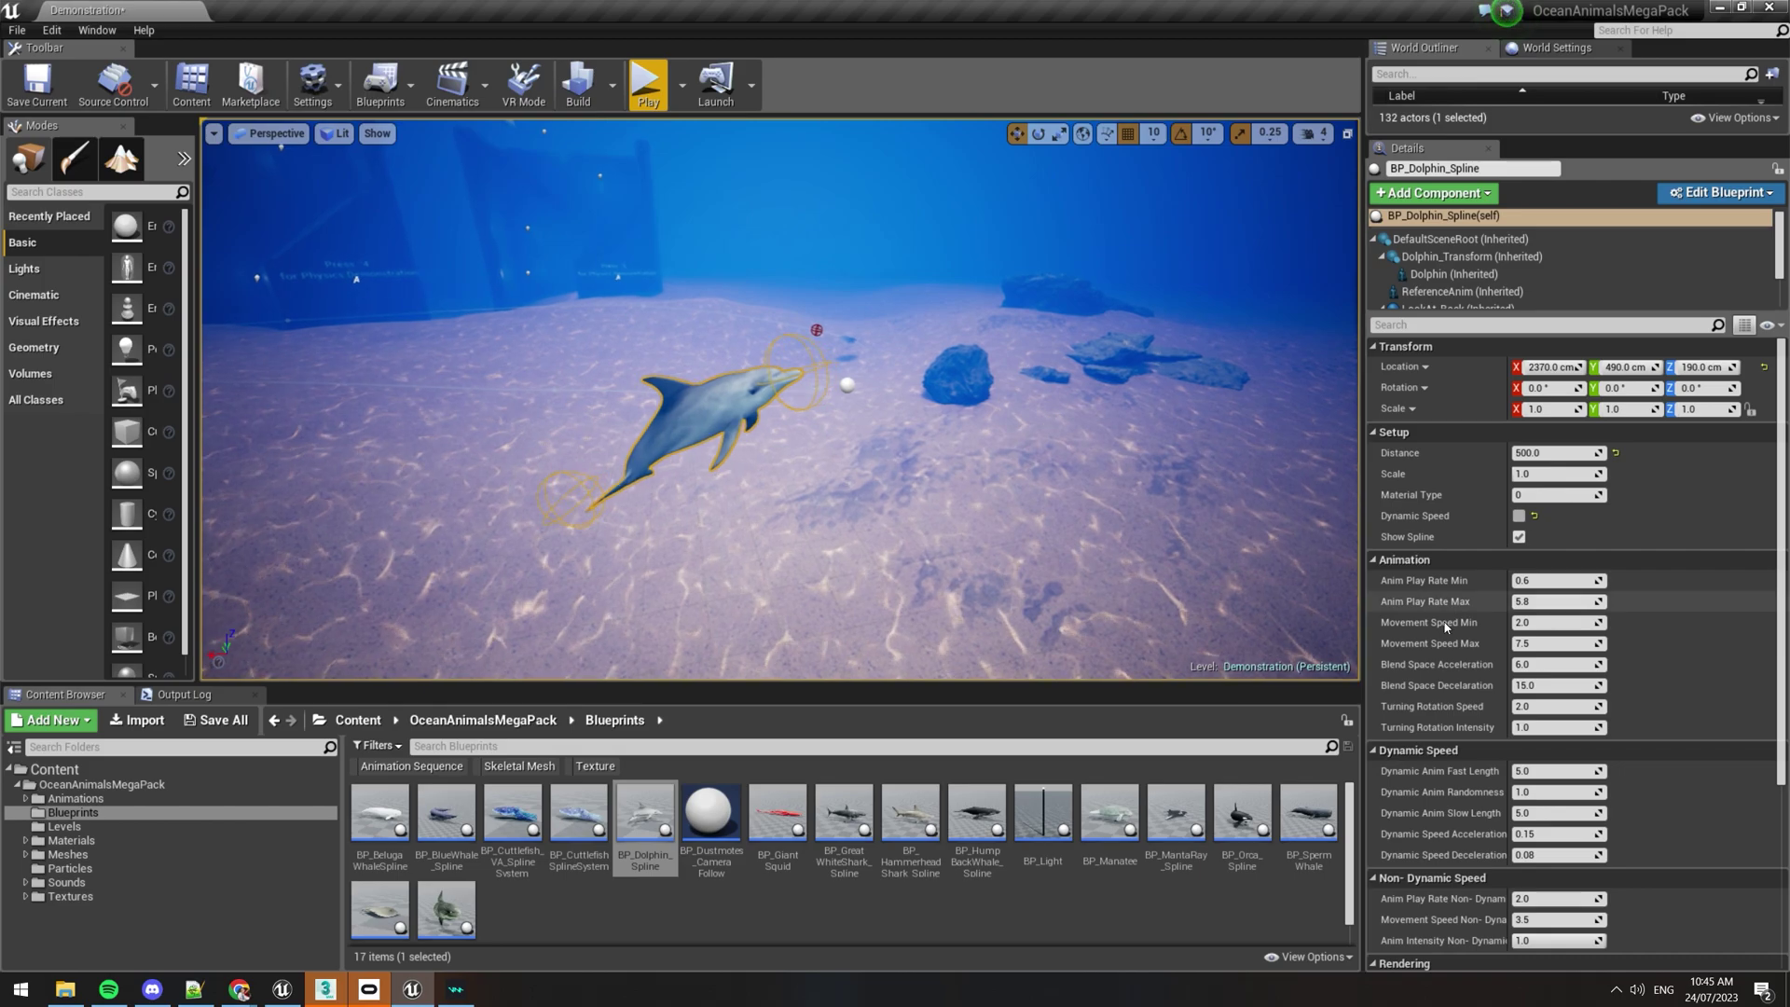
Turn the dolphin's Dynamic Speed option back on in its setup settings.
scroll(1421, 501, down, 2)
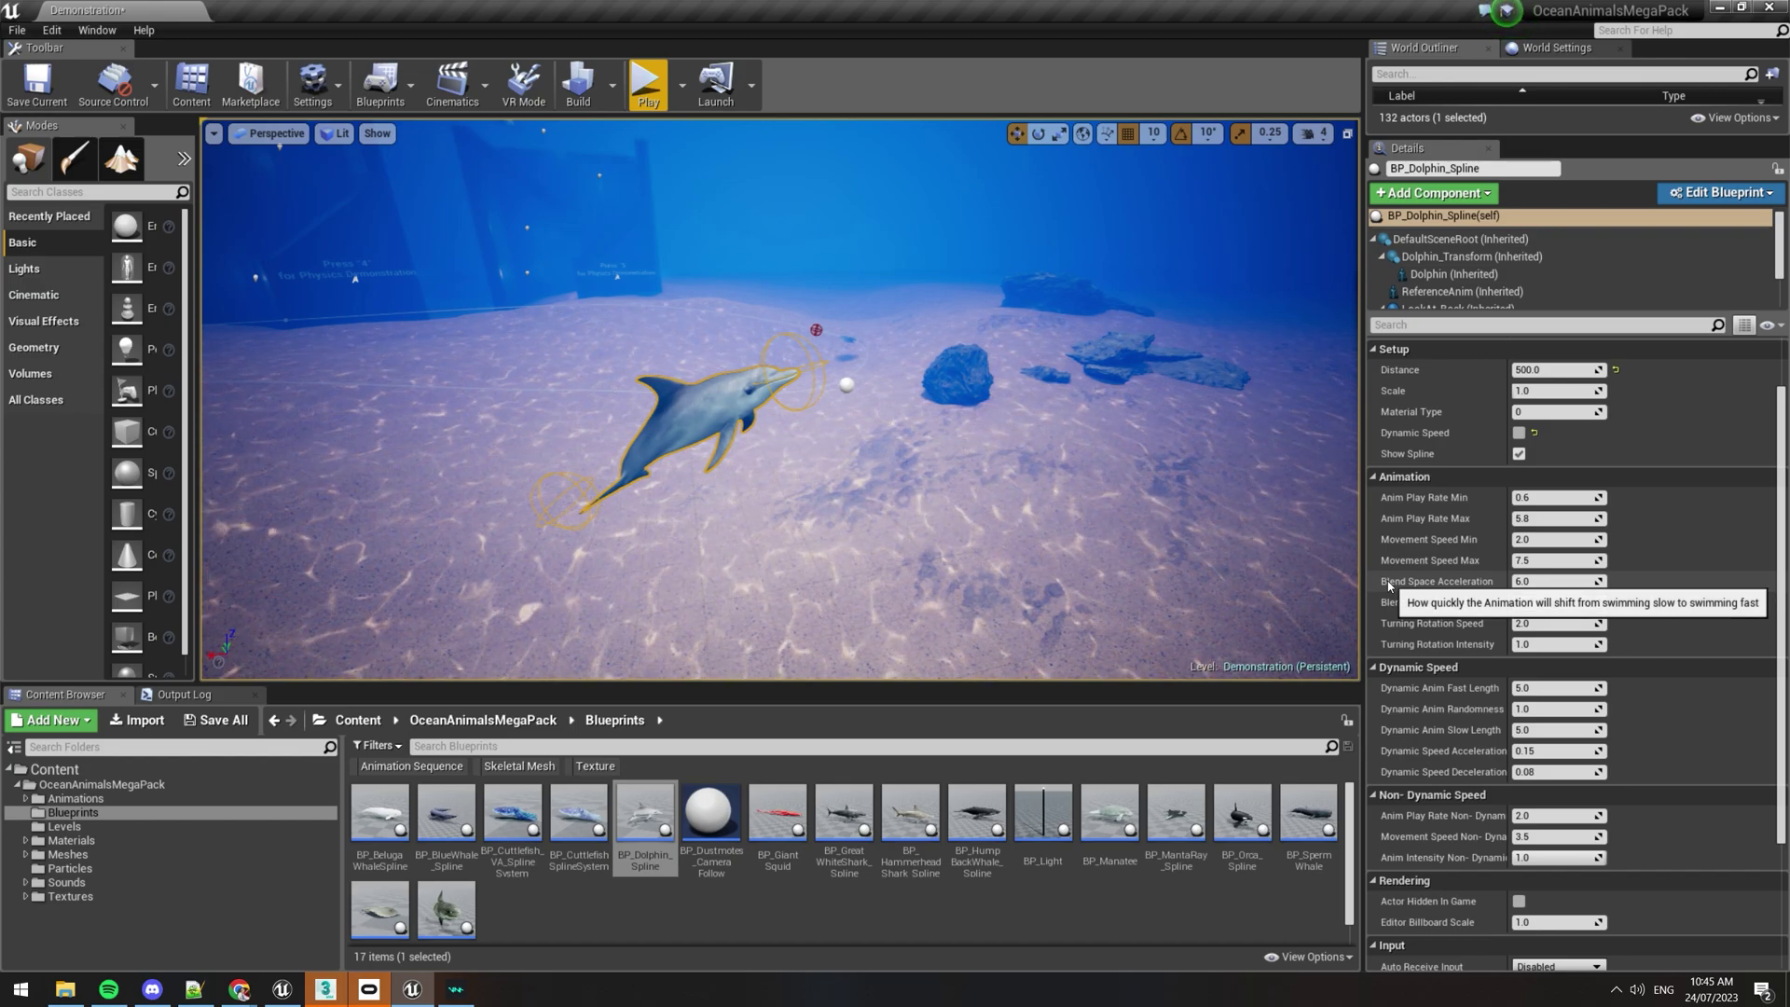
click(1510, 499)
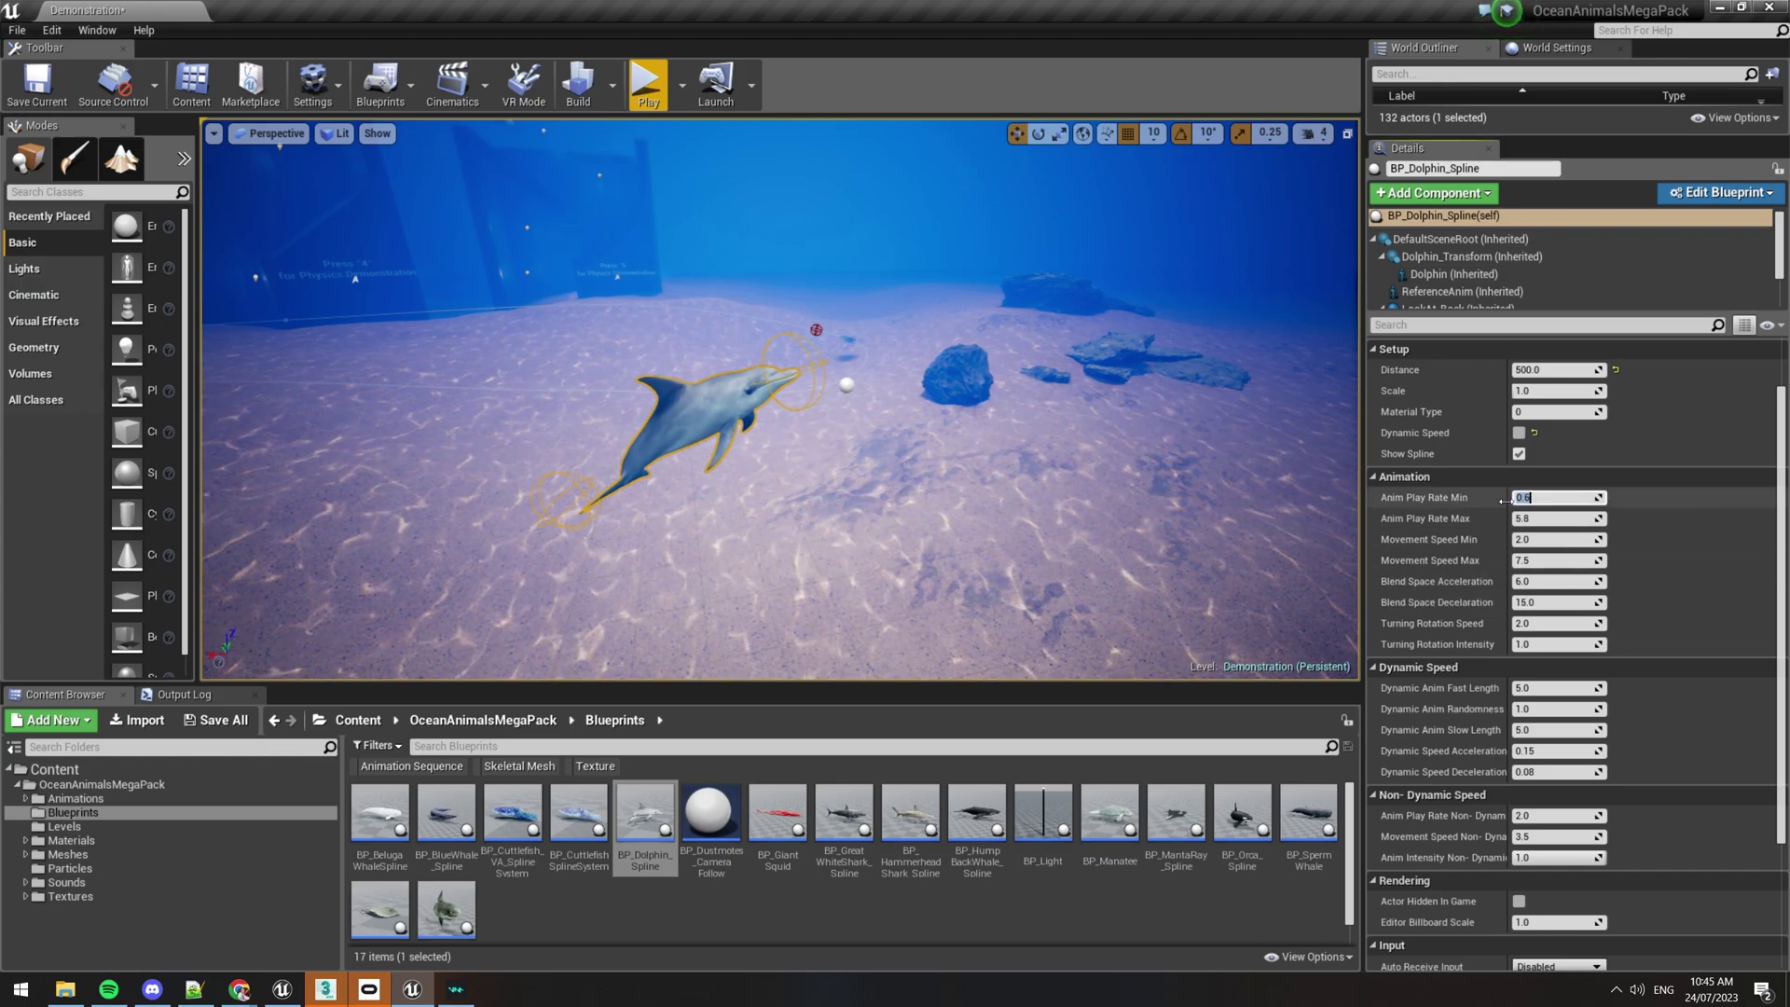
click(1518, 433)
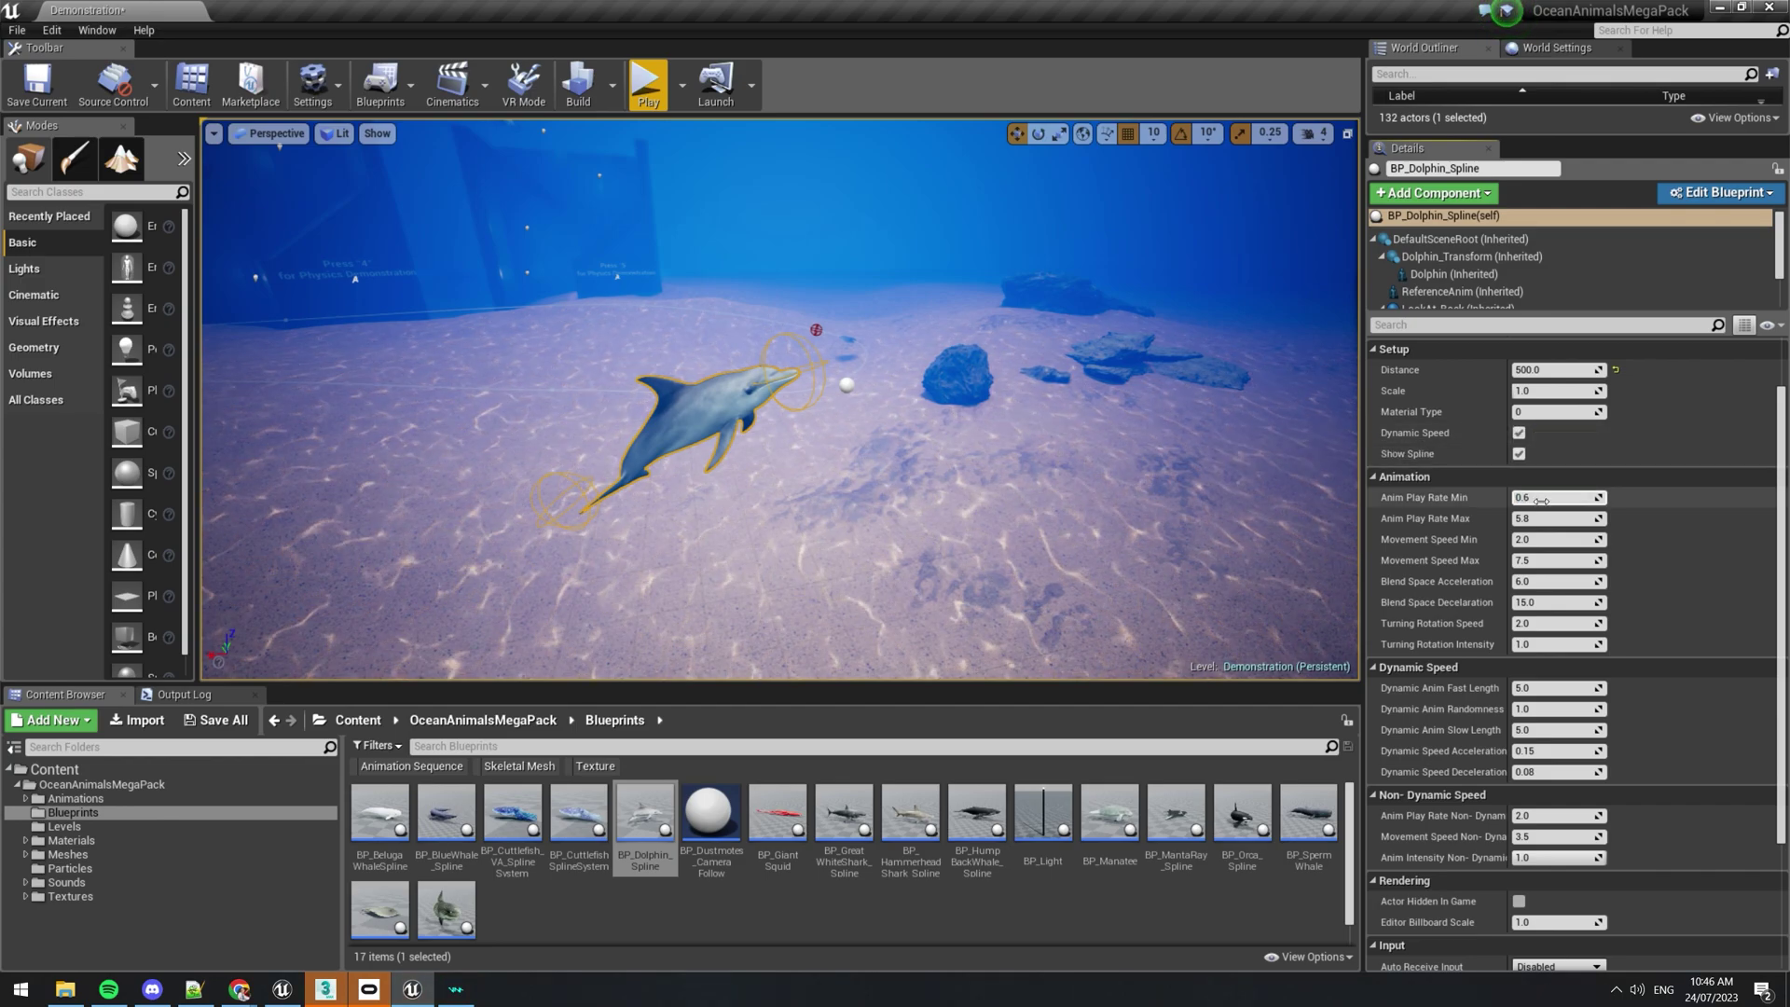
Try Anim Play Rate Min 10 and Max 20 on the dolphin, and play-test its animation.
click(1540, 501)
text(1)
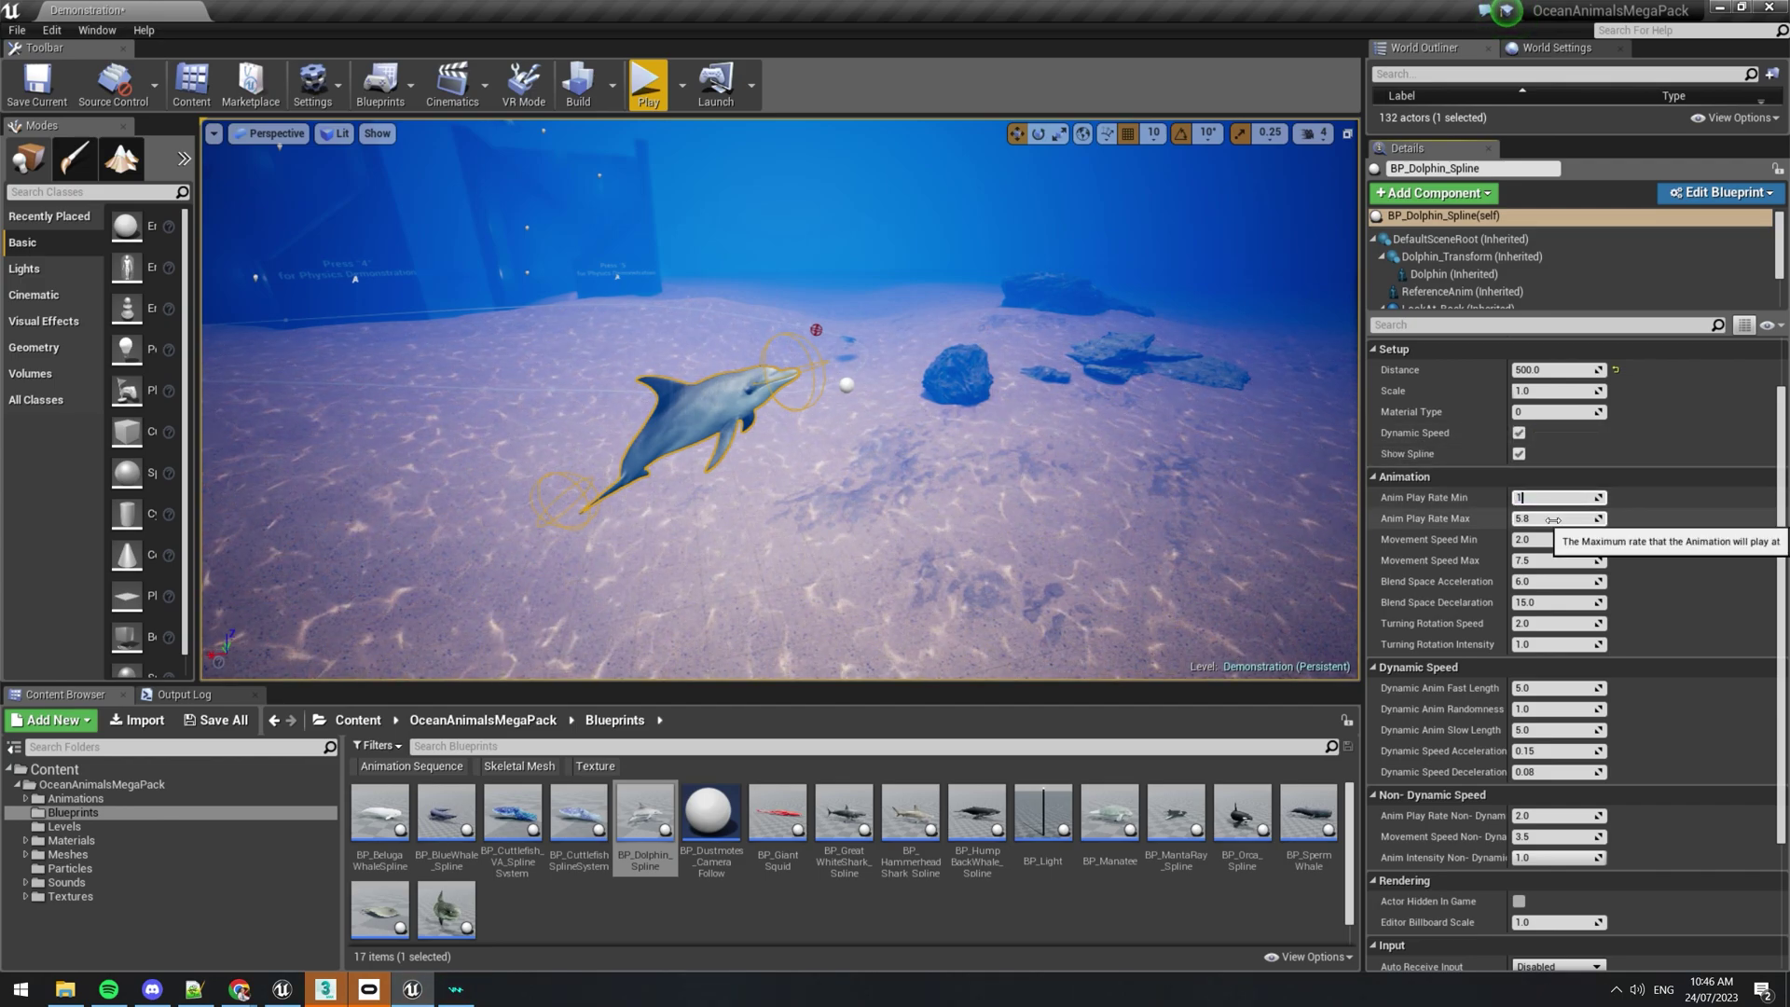
text(0)
click(1553, 520)
click(648, 82)
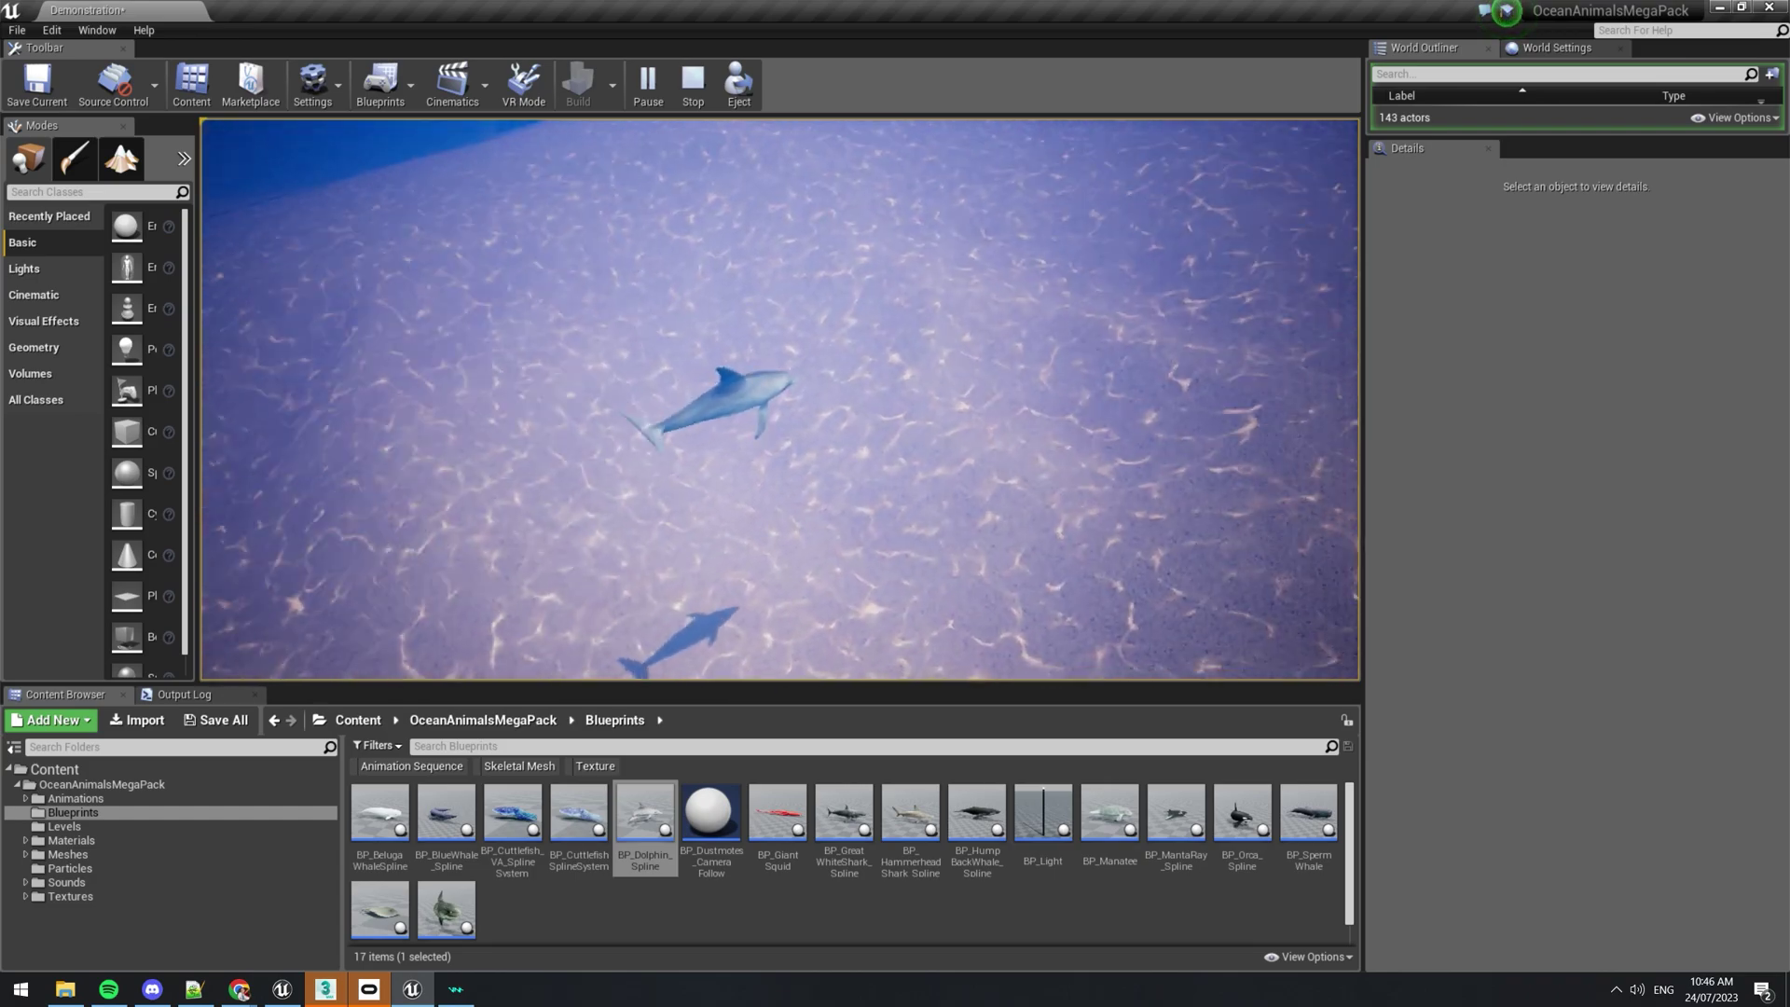
key(Escape)
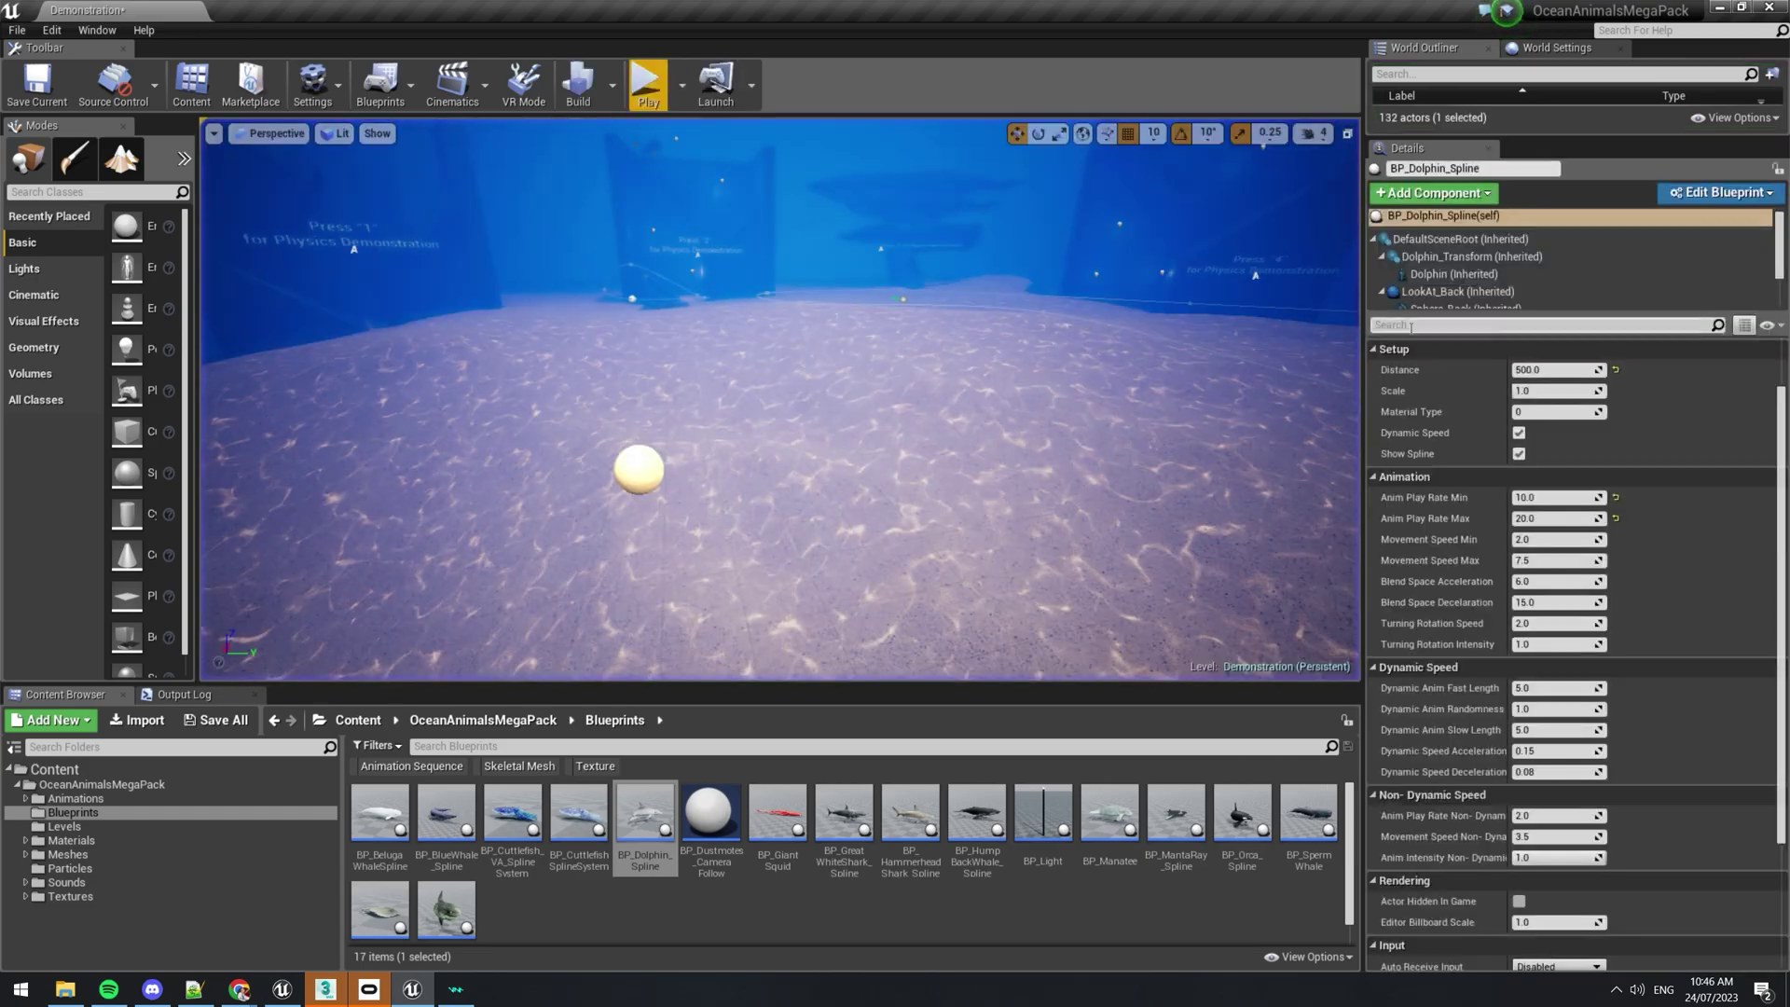
Try Movement Speed Min 20 and Max 50 on the dolphin, and play-test its swimming along the path.
click(1535, 541)
text(20)
key(Tab)
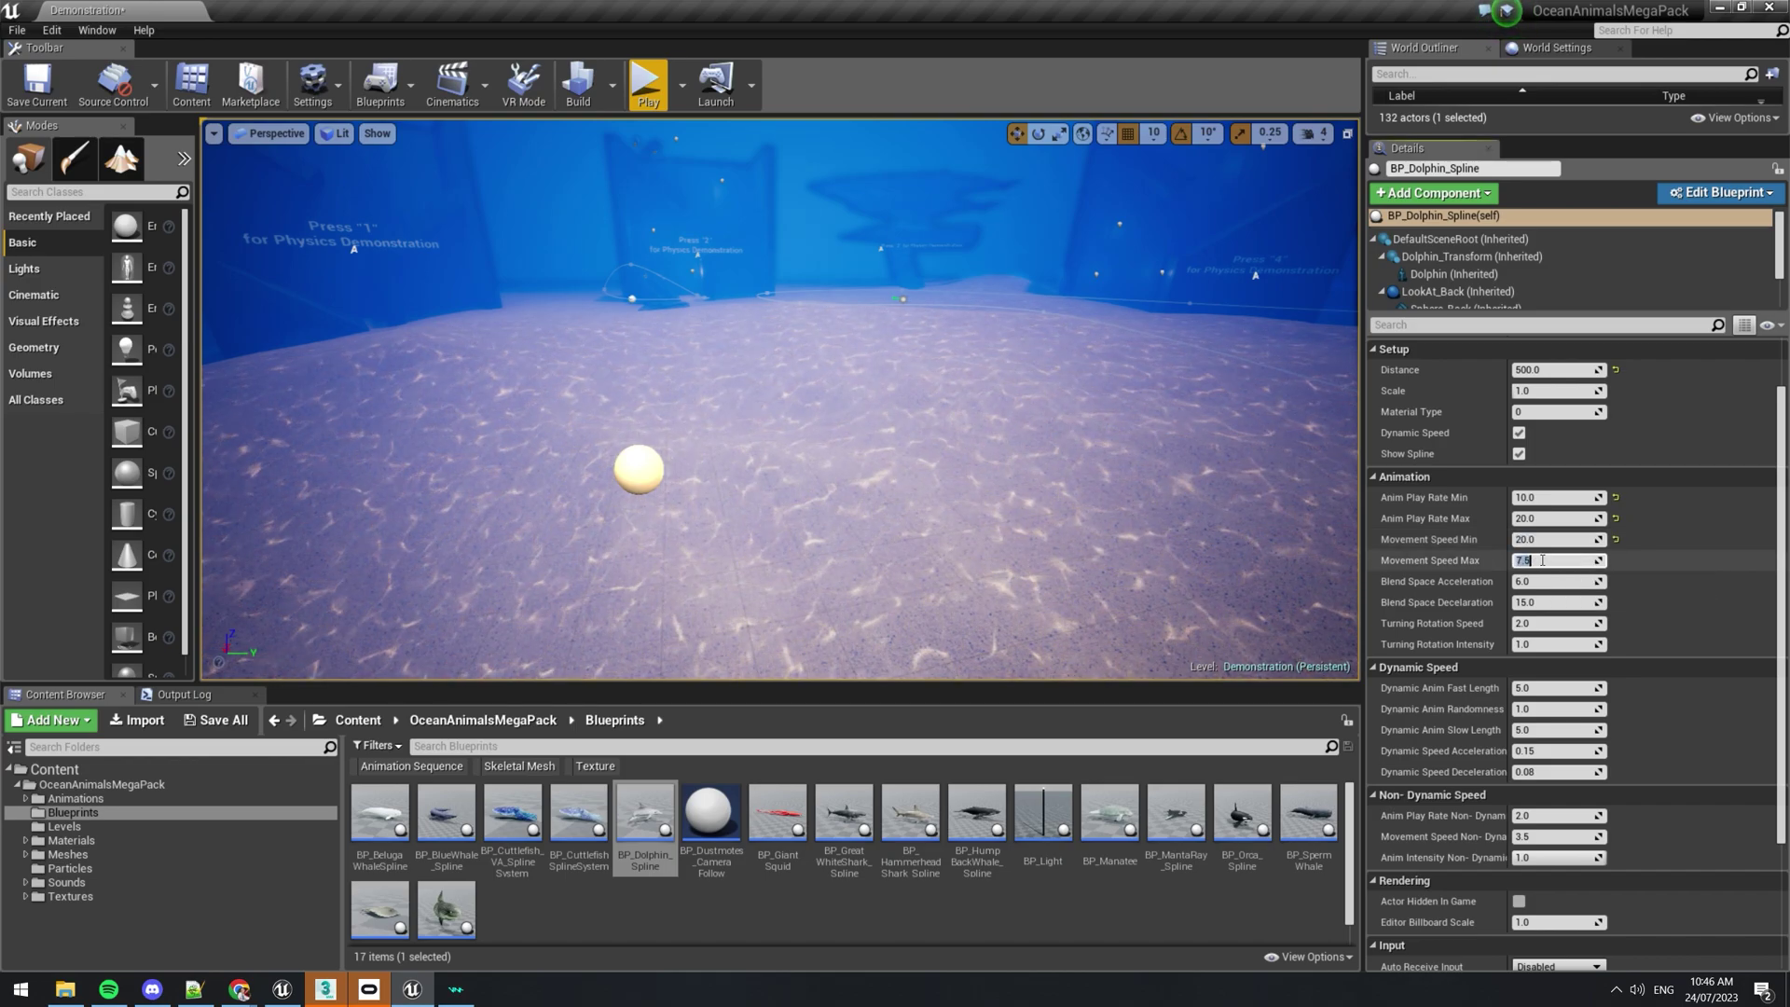
text(50)
key(Return)
click(657, 103)
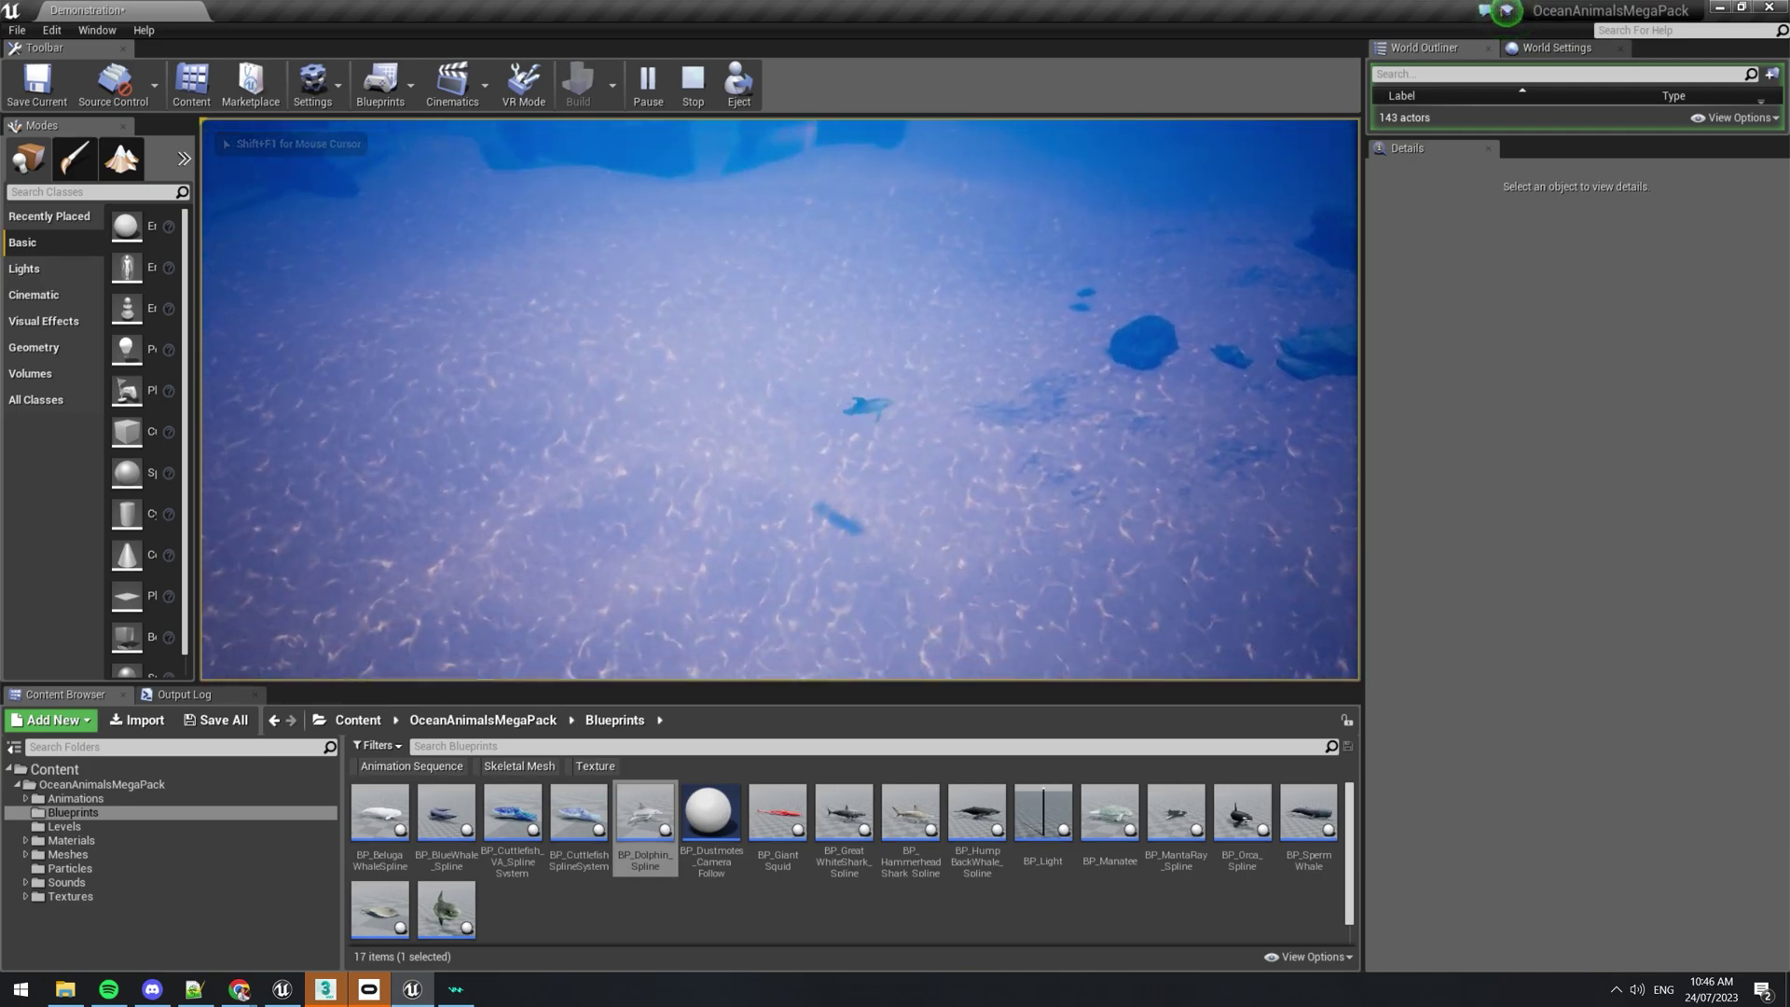
key(Escape)
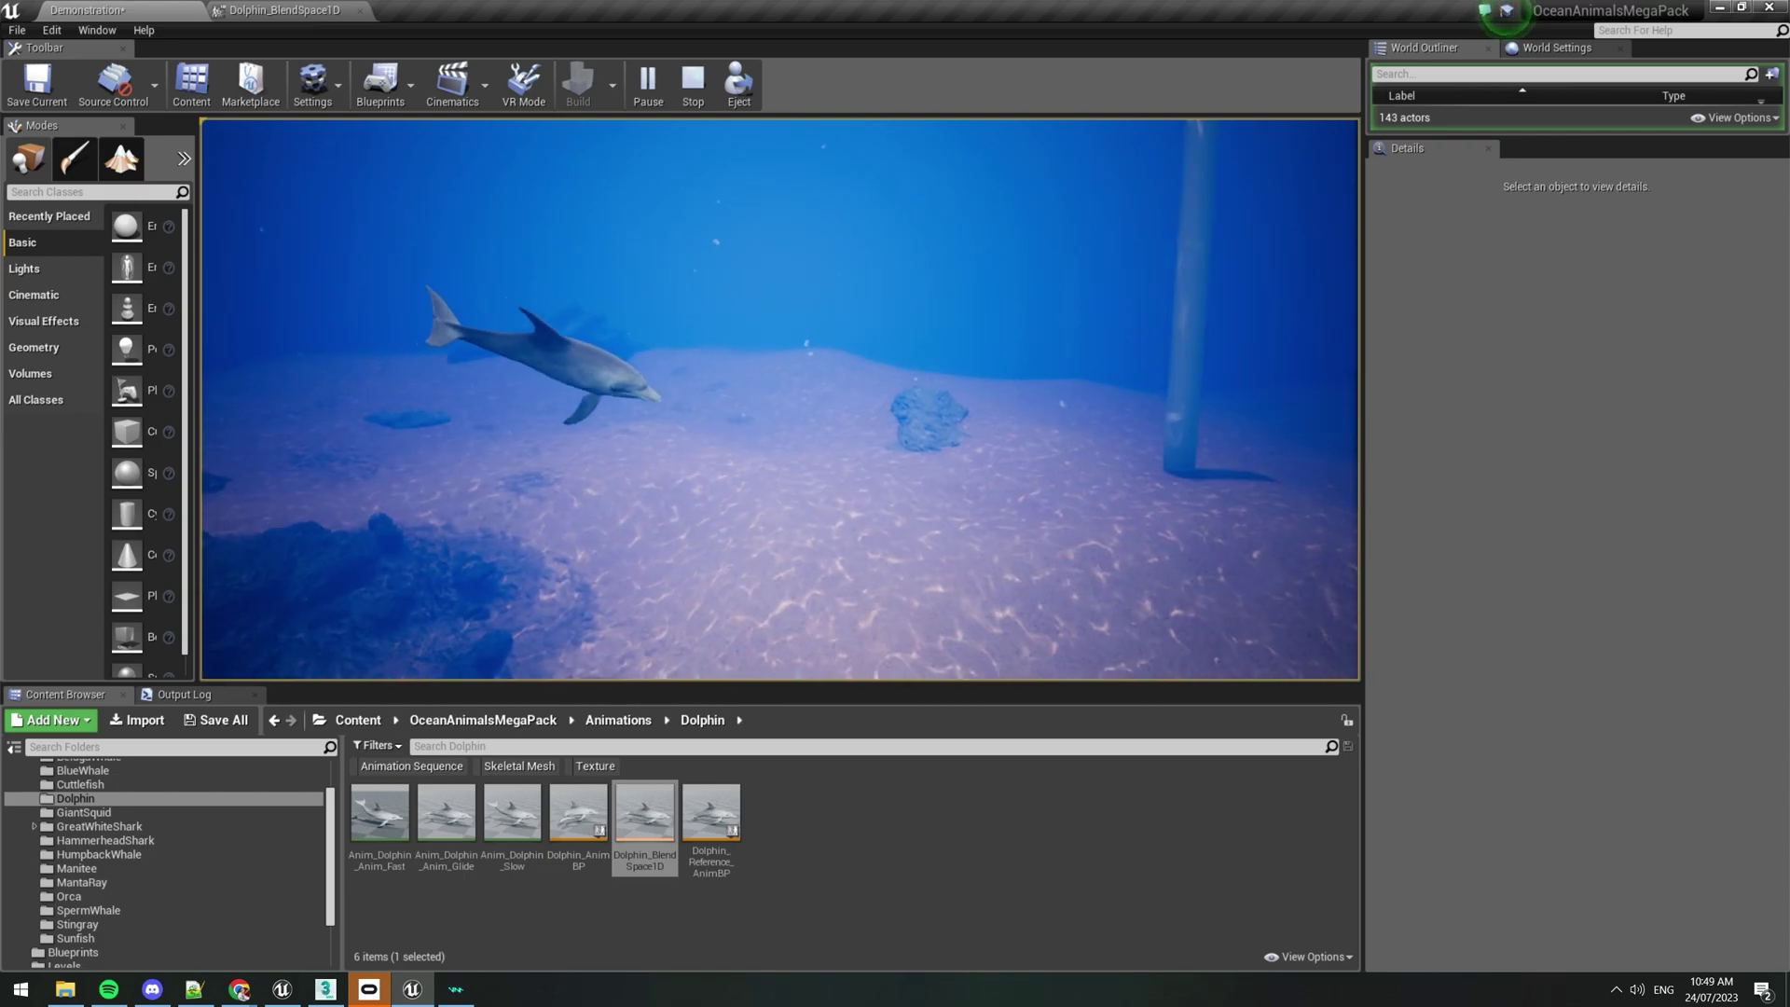
Stop the level preview and place BP_GreatWhiteShark_Spline in the open water near the dolphin, focusing on it.
key(Escape)
right_drag(1136, 432, 1221, 326)
scroll(84, 828, up, 3)
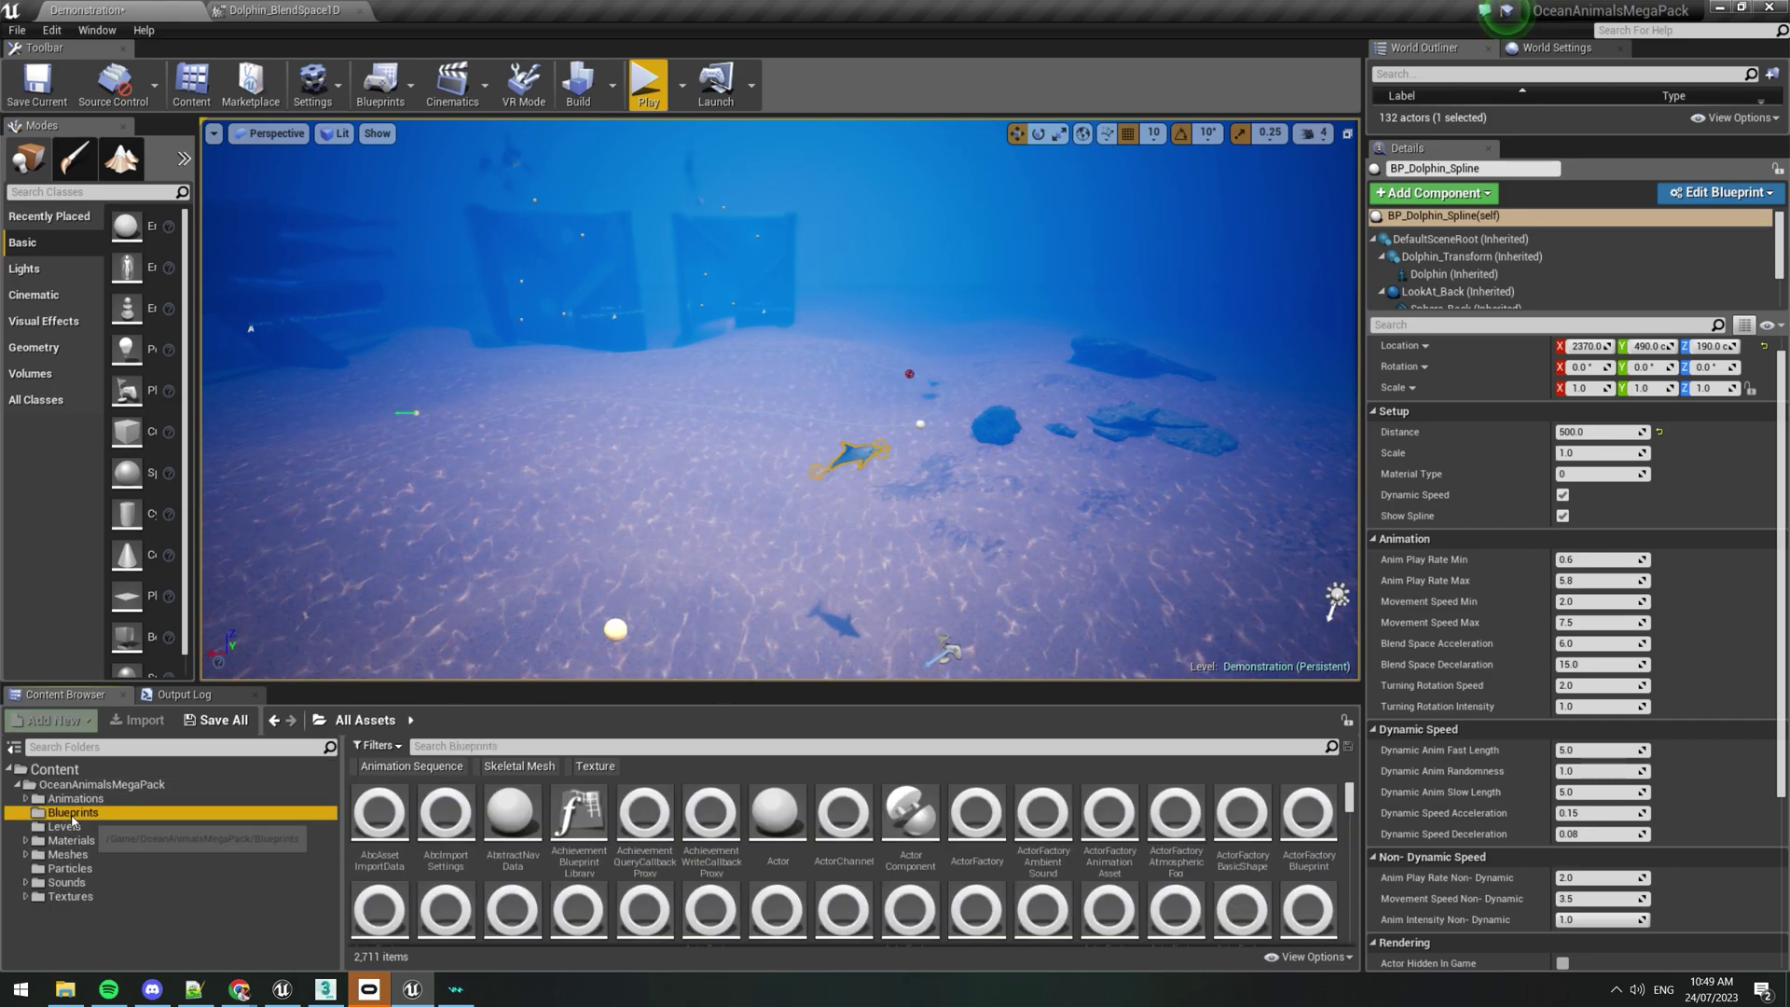
drag(844, 811, 608, 457)
key(f)
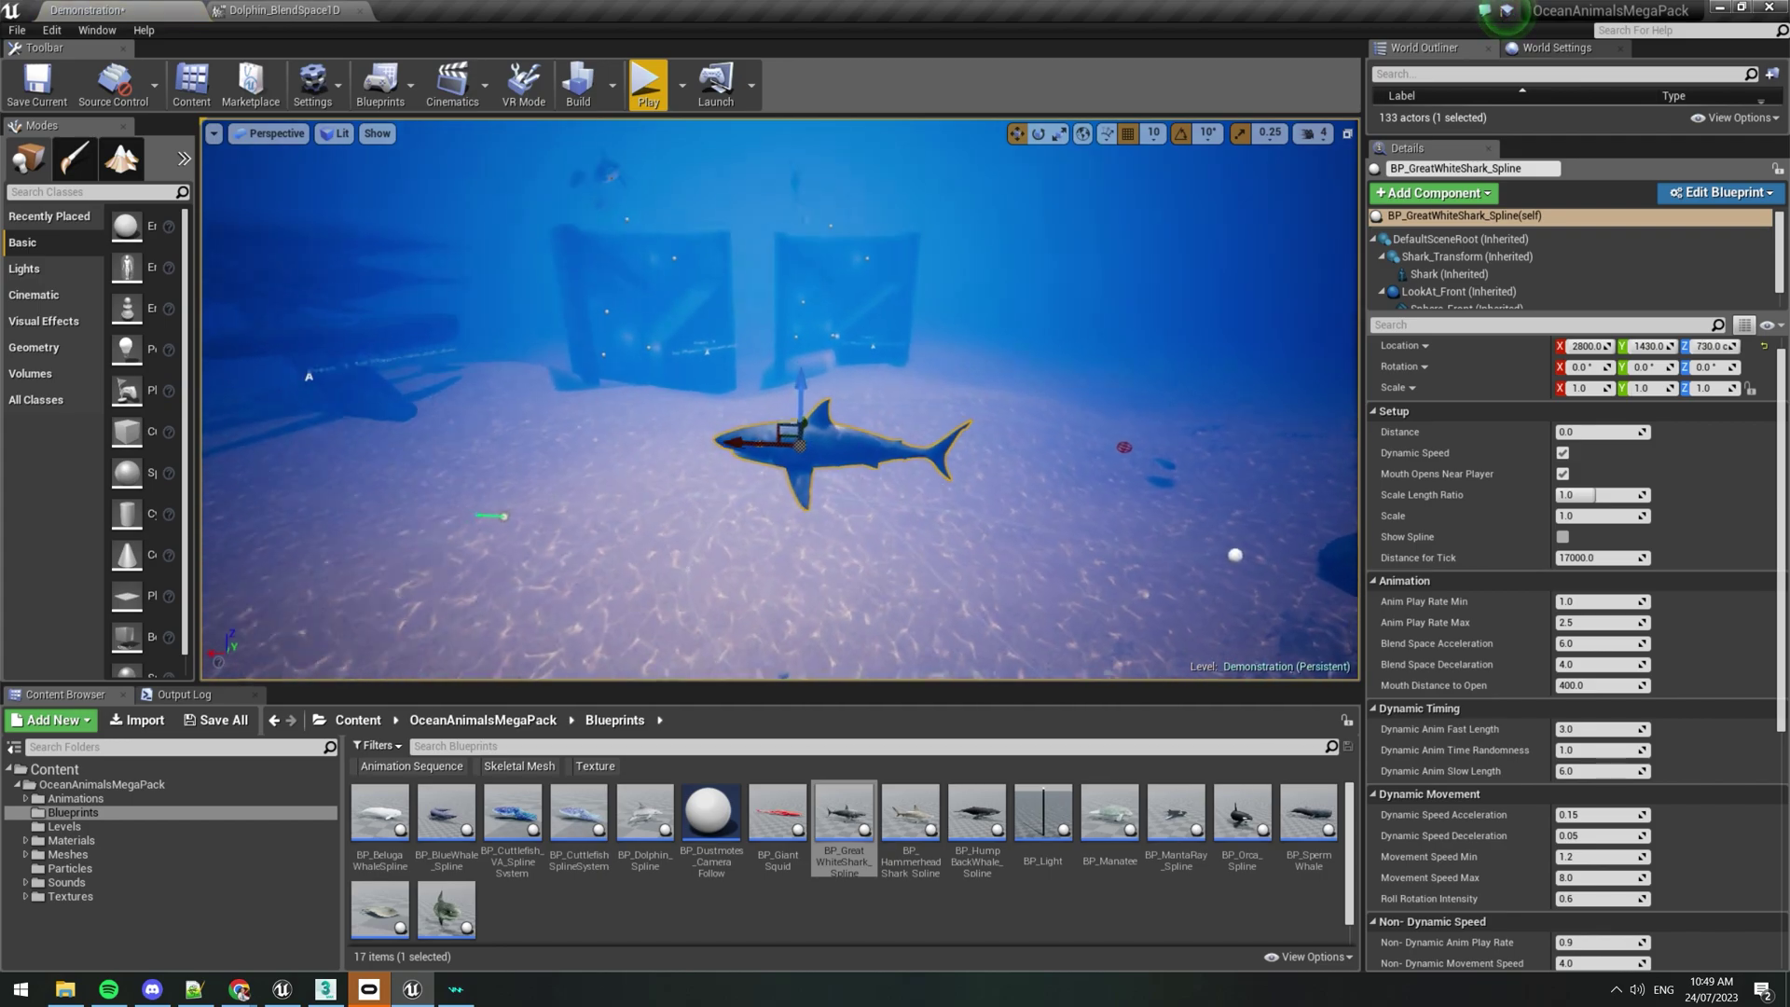
Extend the great white shark's spline with additional points to form a wide, rounded closed swim loop.
right_drag(704, 433, 821, 504)
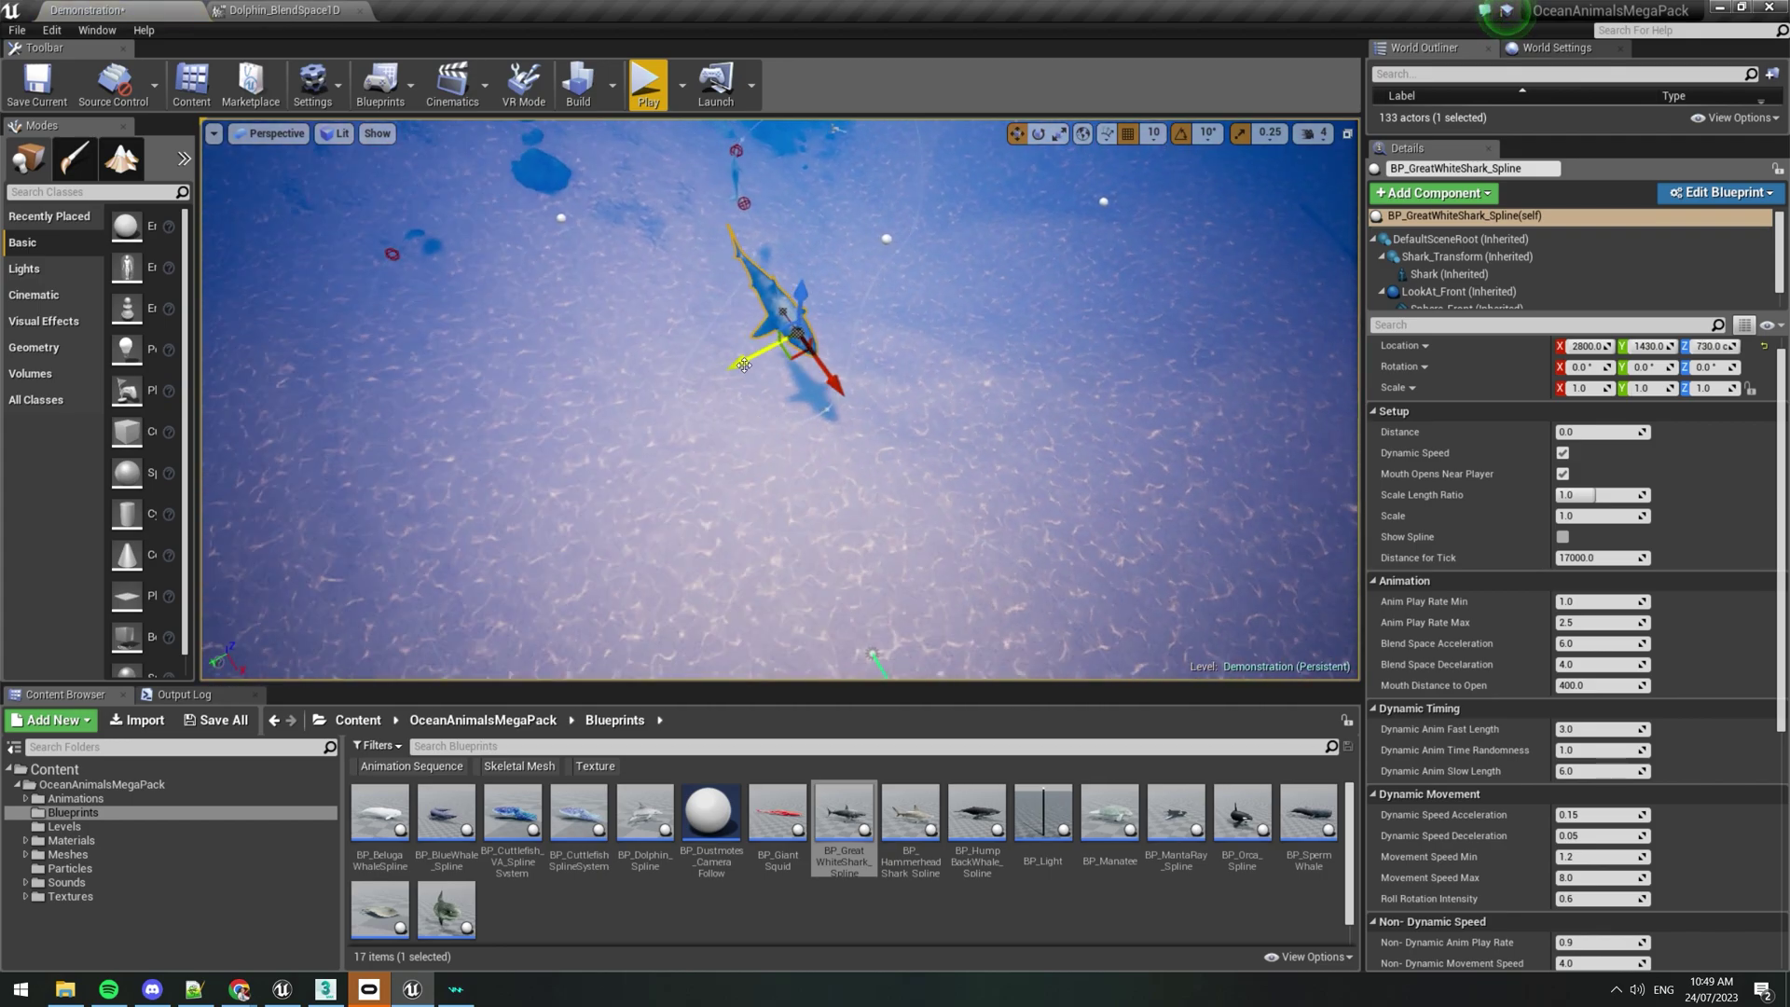
drag(809, 365, 1318, 473)
right_drag(1212, 429, 1305, 401)
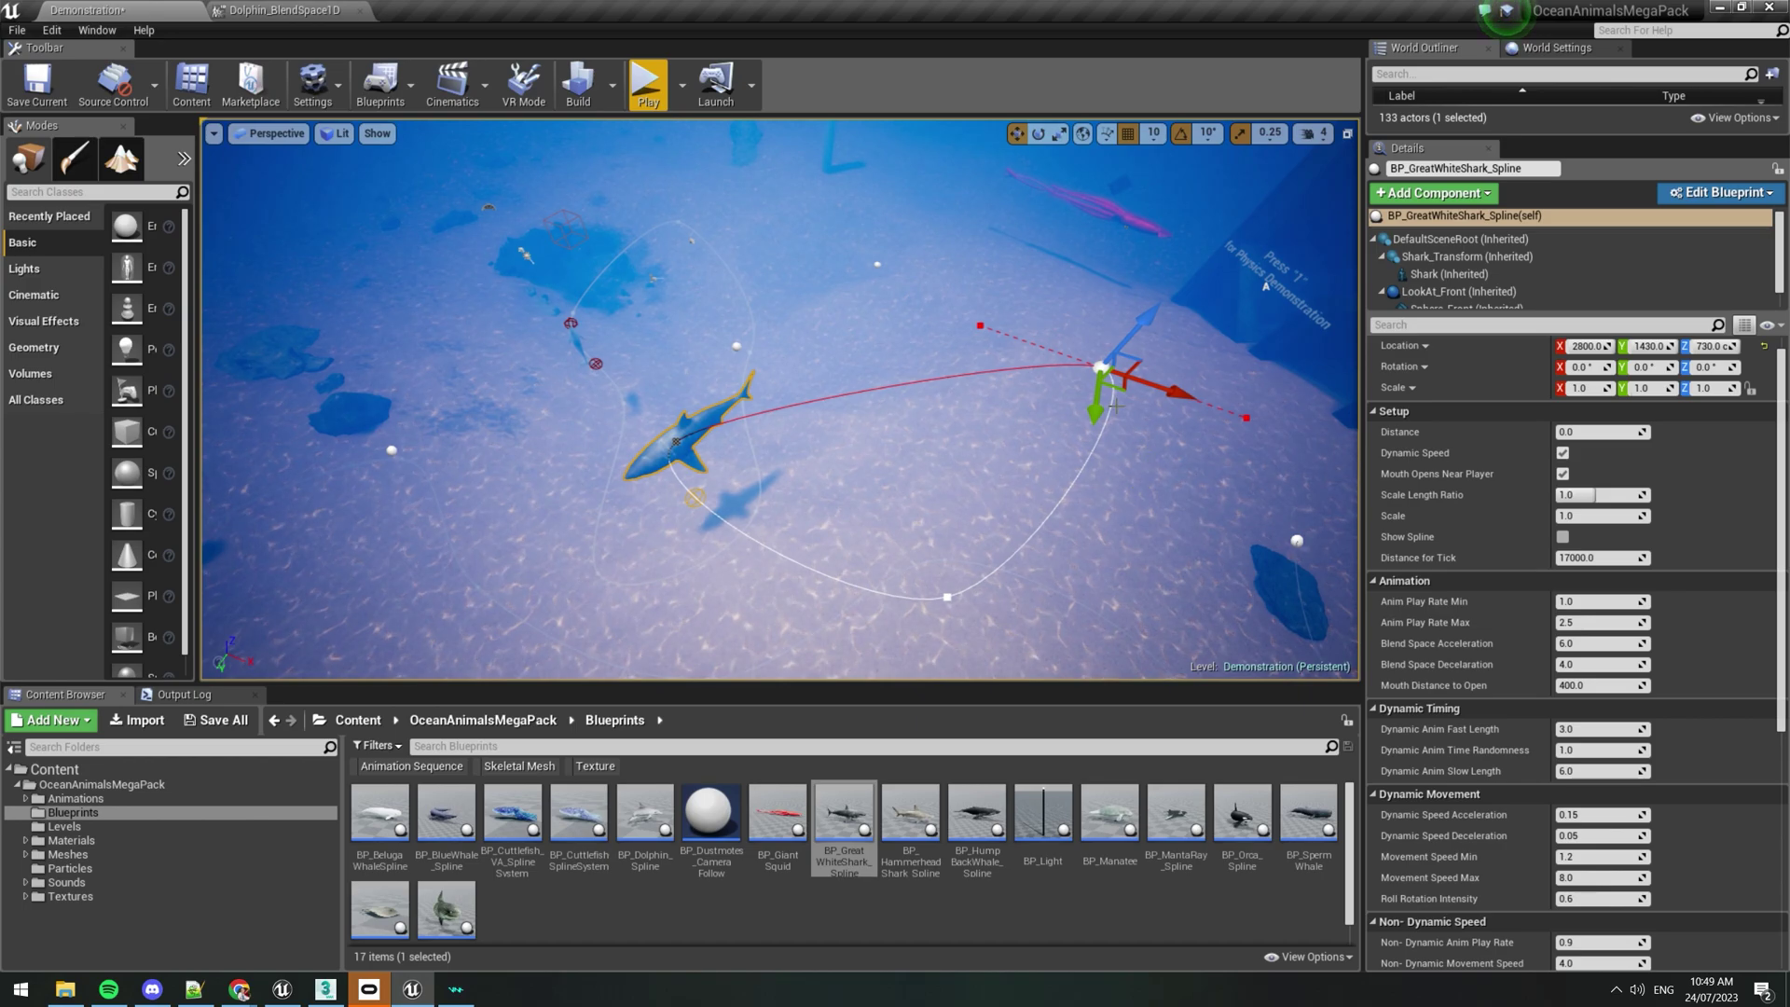
alt+drag(1104, 377, 701, 272)
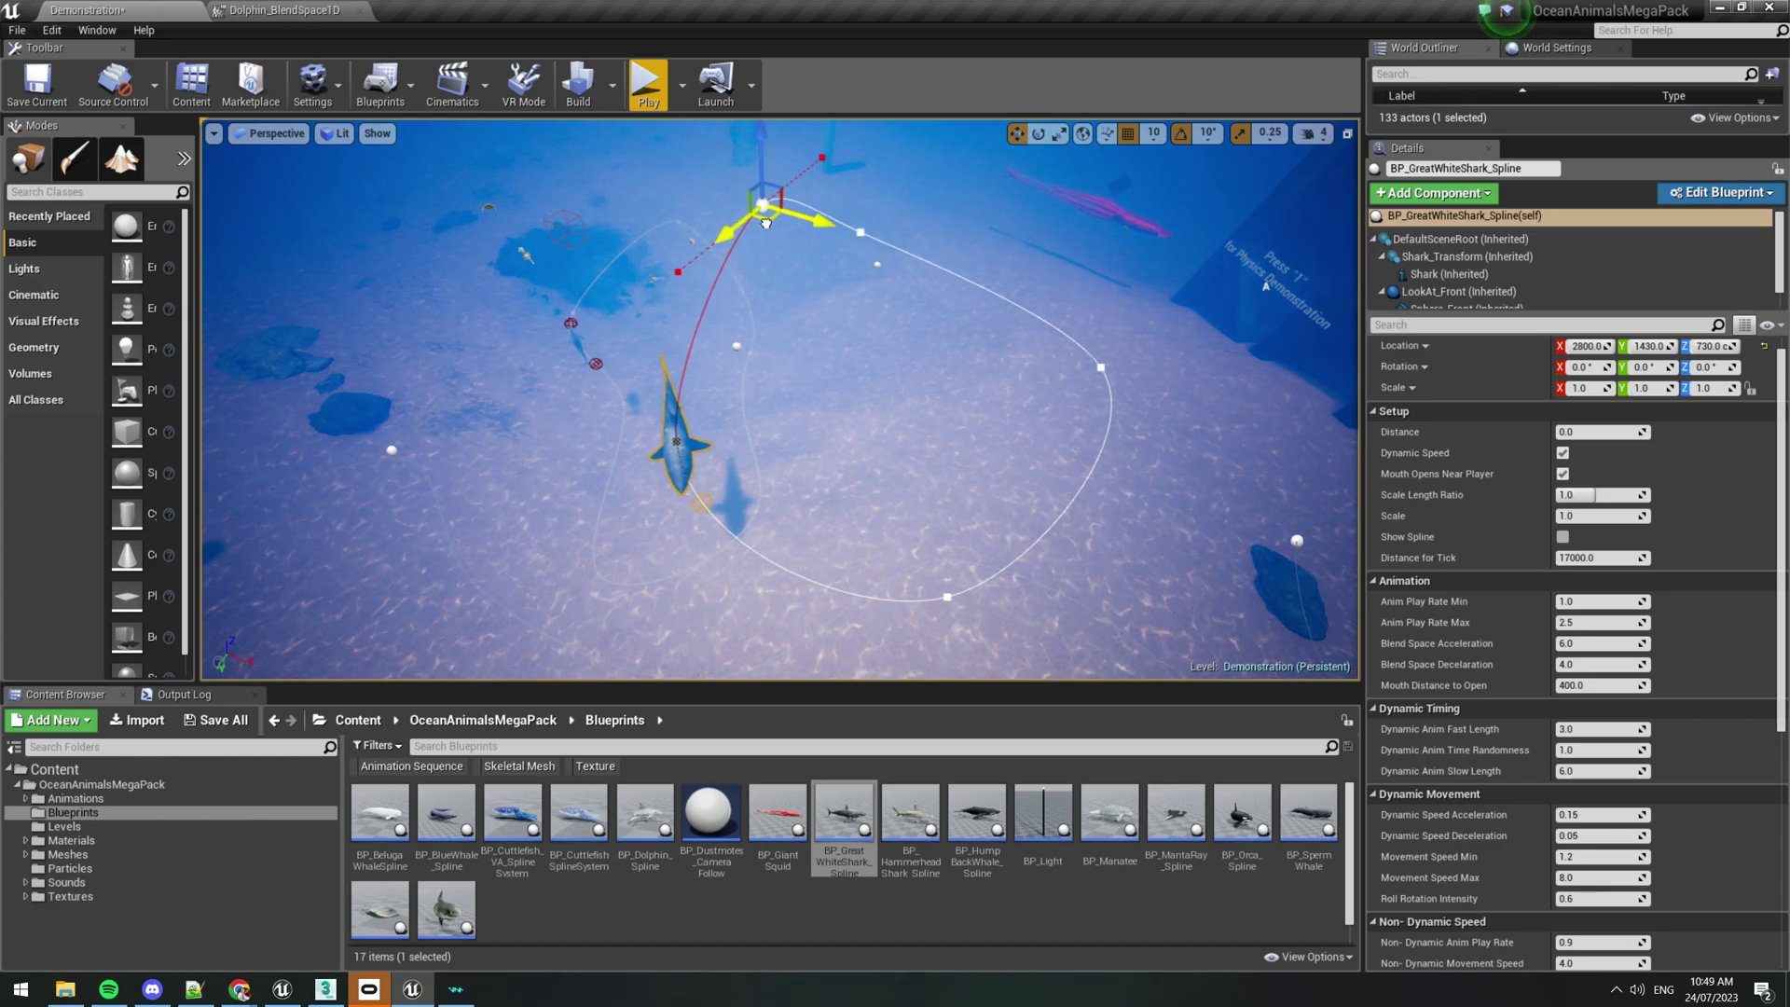
drag(766, 224, 676, 323)
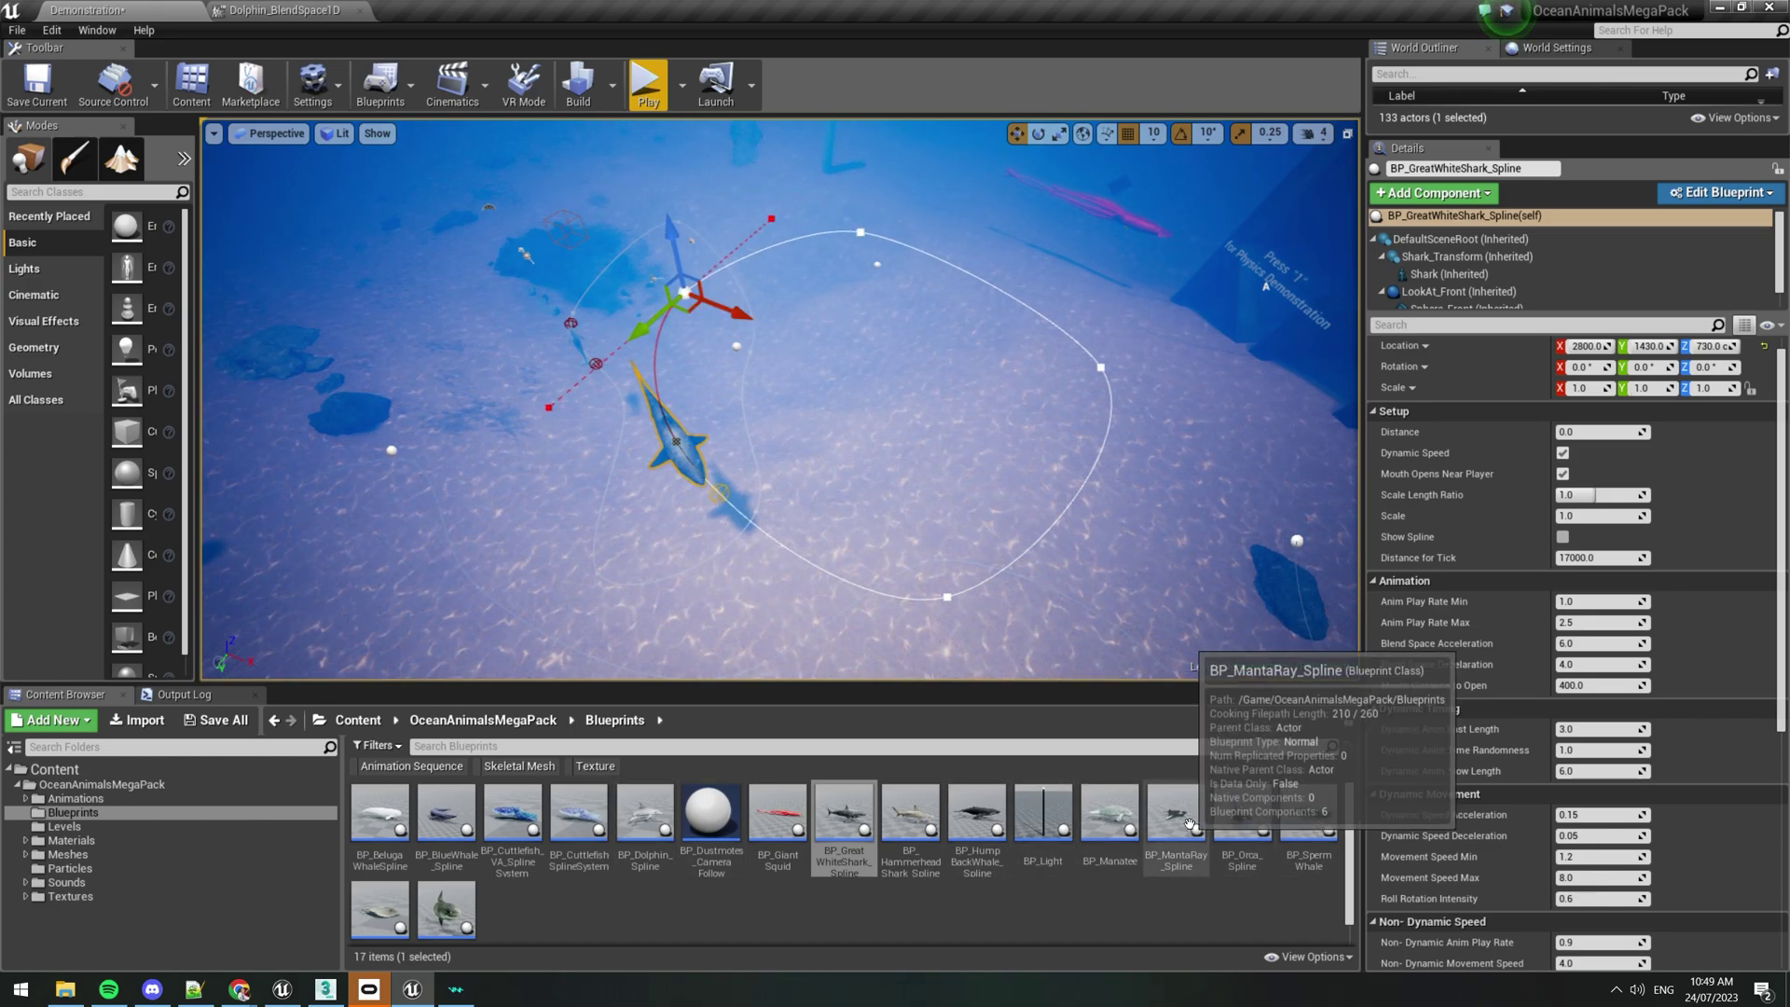
Place BP_MantaRay_Spline in the water beyond the shark and extend its spline into a closed swim loop.
drag(1192, 855, 330, 211)
right_drag(330, 211, 224, 170)
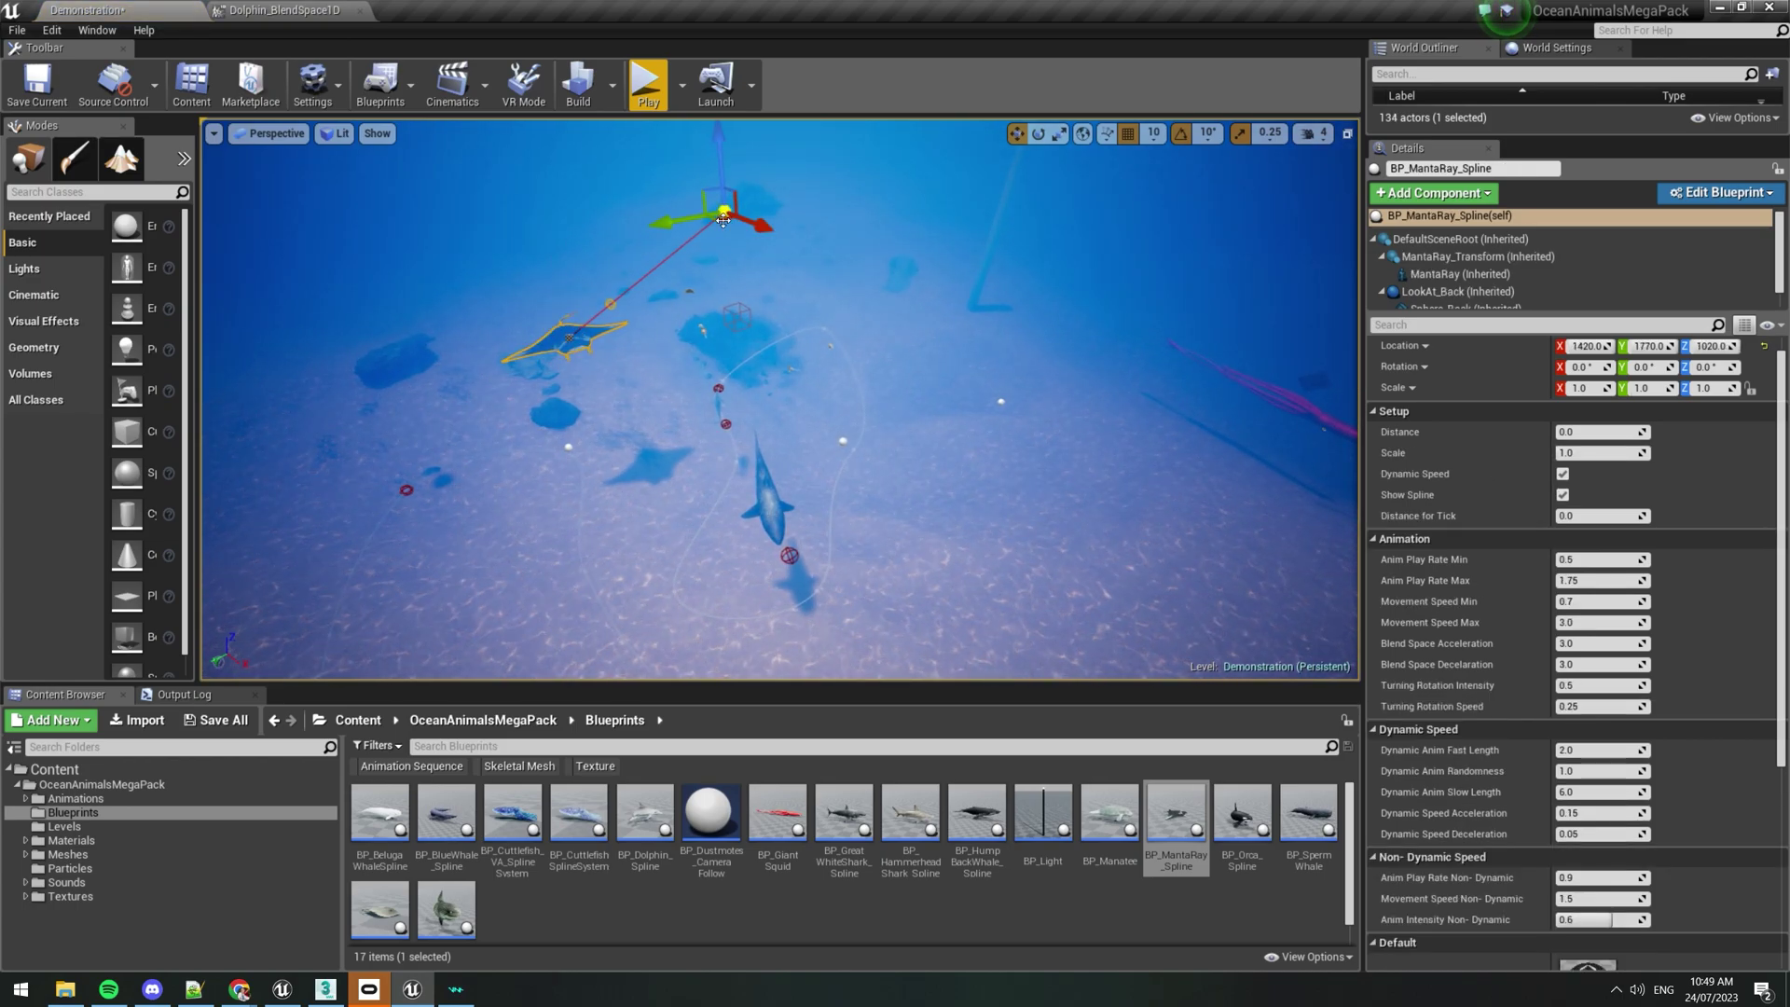
drag(723, 220, 405, 324)
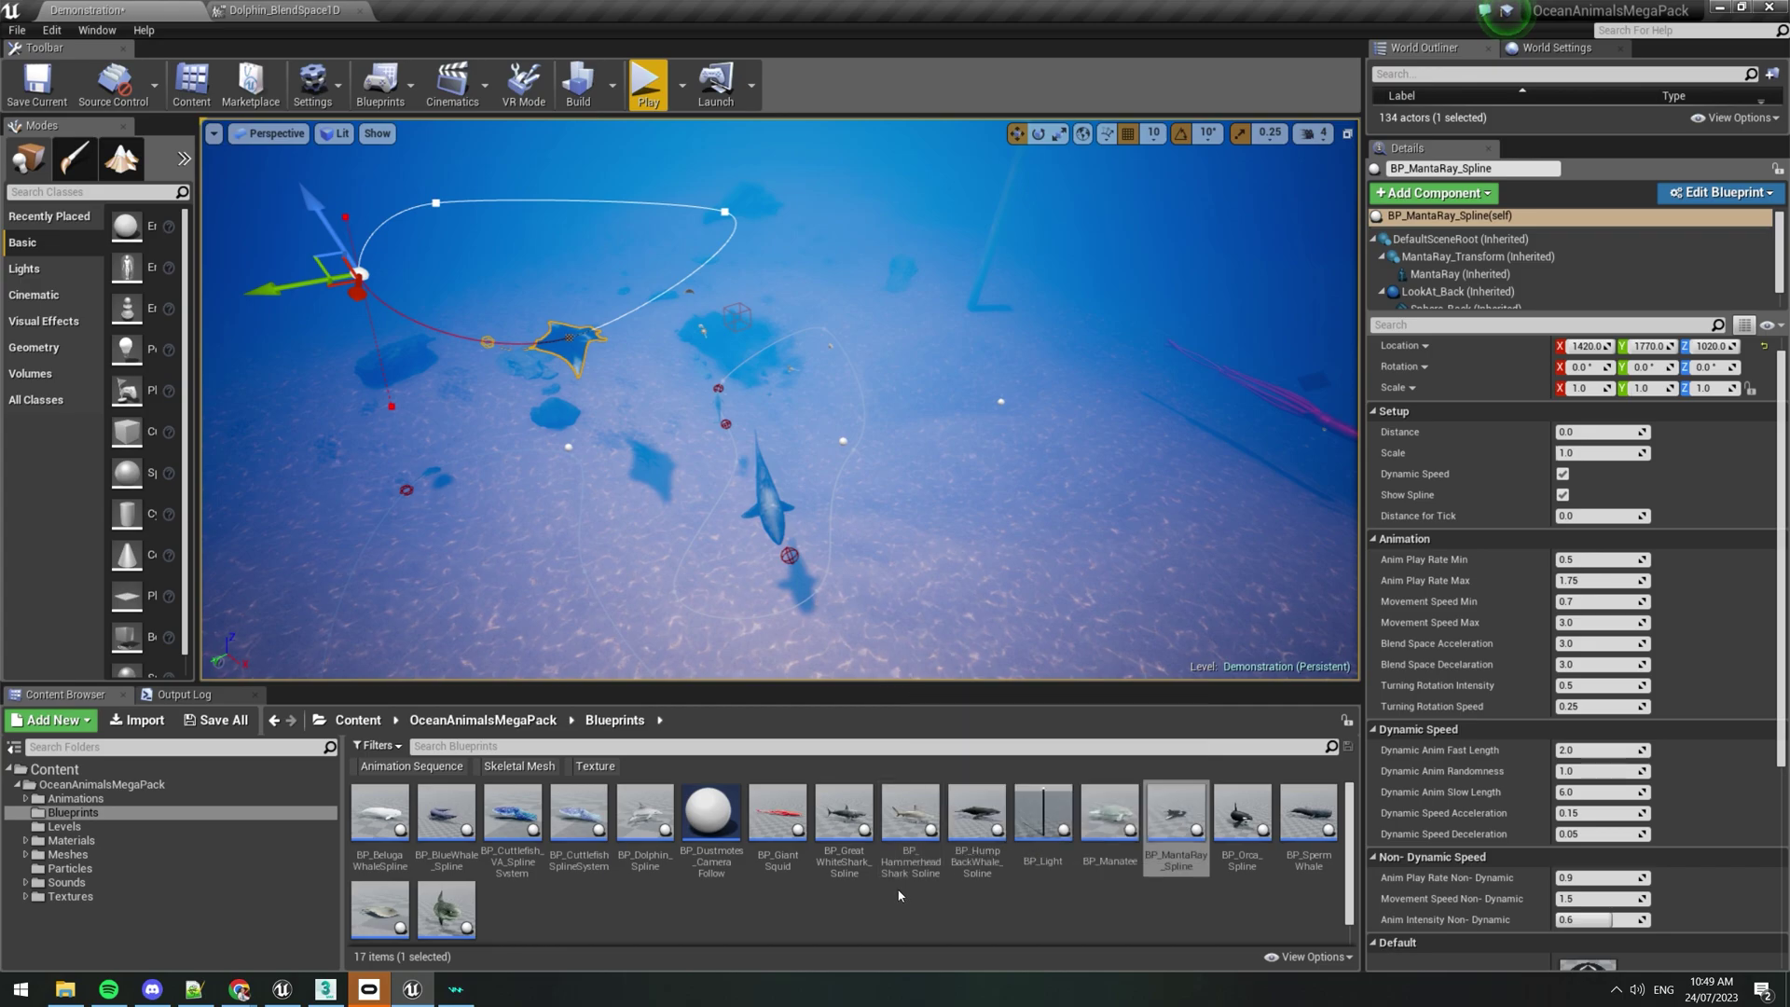
Place BP_GiantSquid on the seabed beside the great white shark.
drag(789, 816, 996, 541)
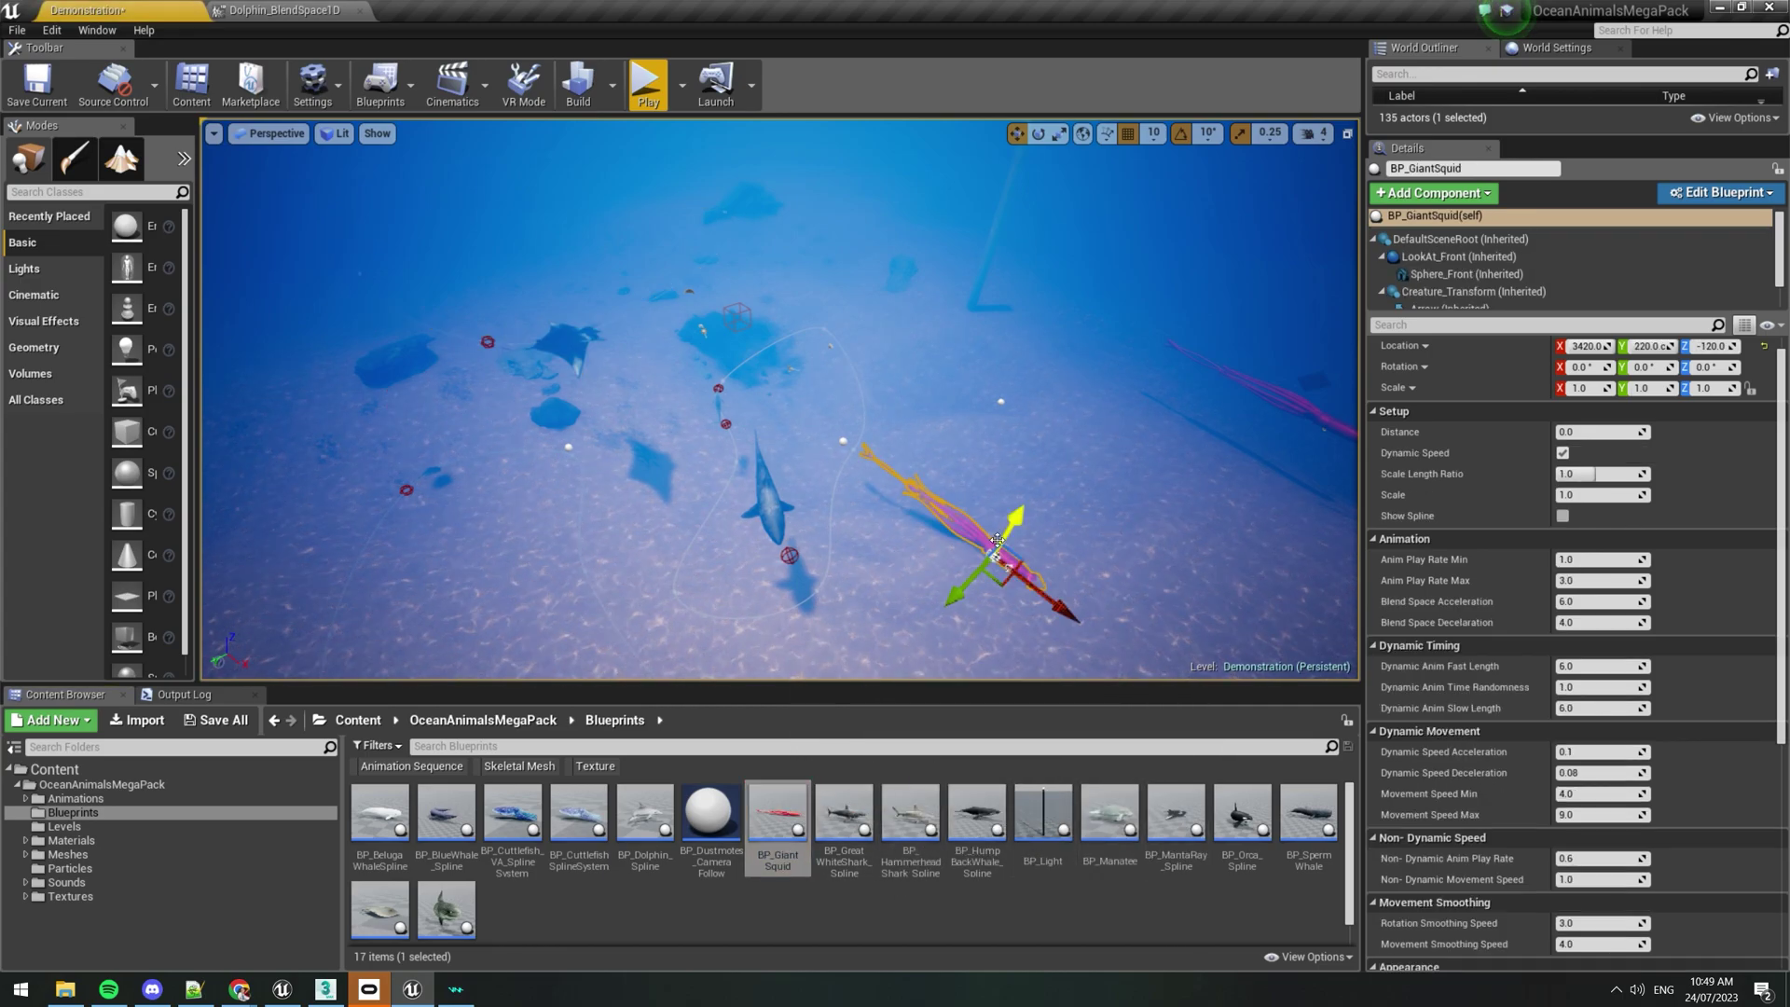